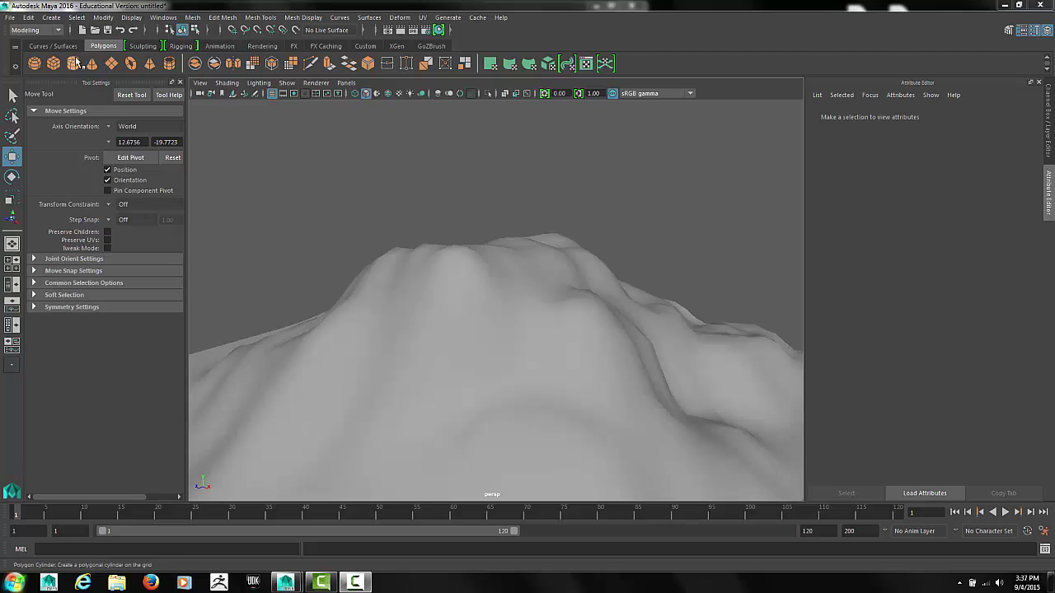
Switch to the Rendering menu set, select the mountain terrain mesh and activate the 3D Paint Tool on it
left_click(59, 31)
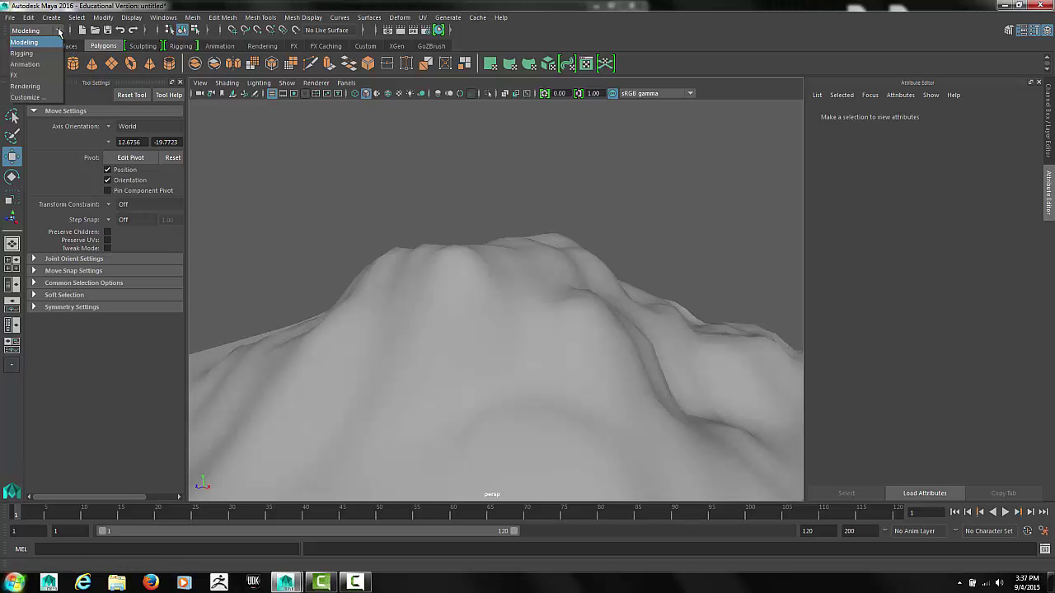
left_click(37, 86)
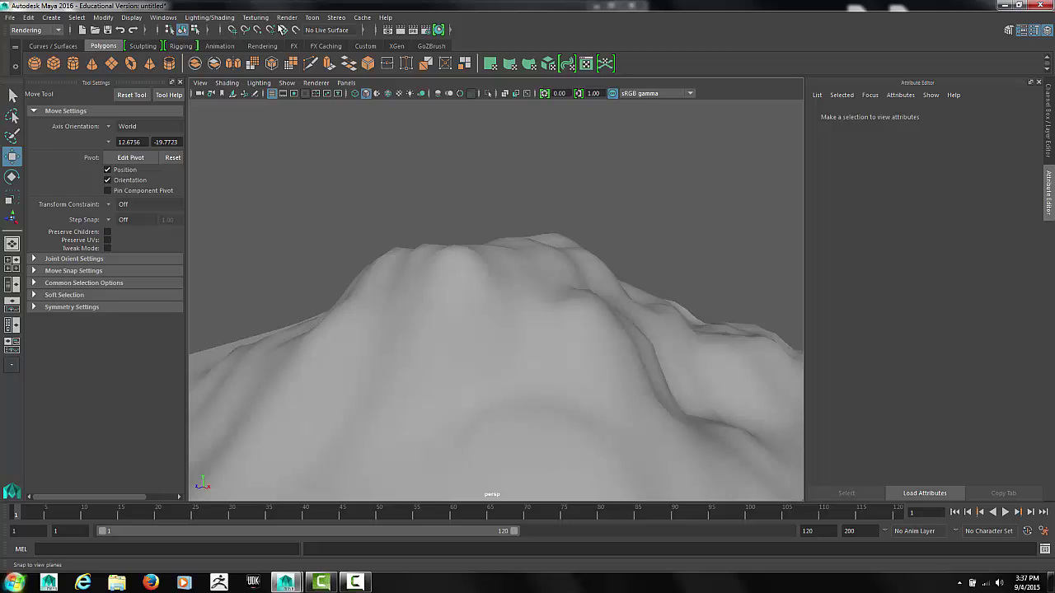
left_click(257, 18)
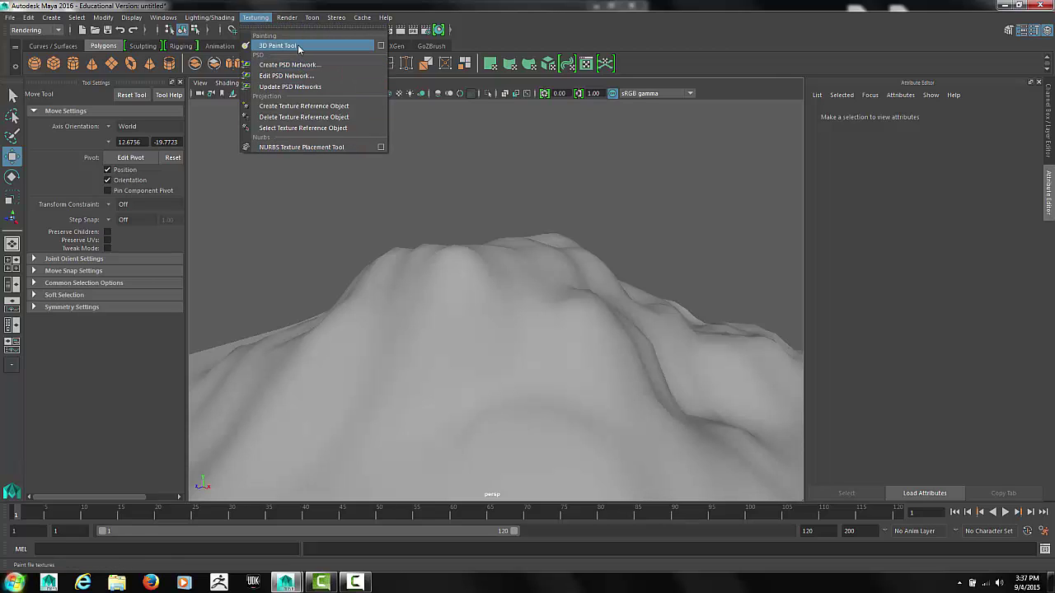
left_click(440, 264)
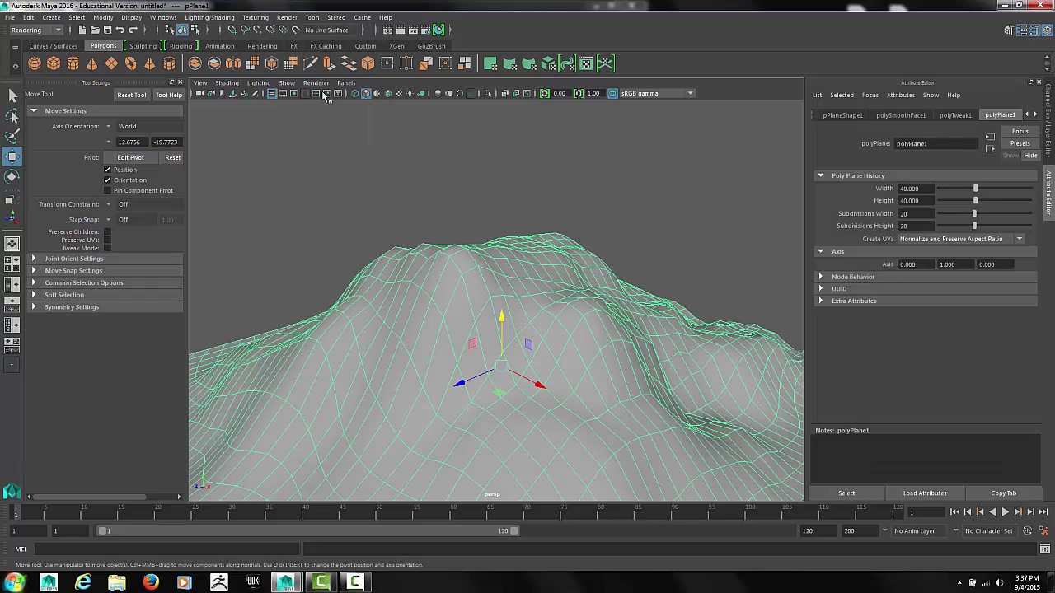
left_click(255, 17)
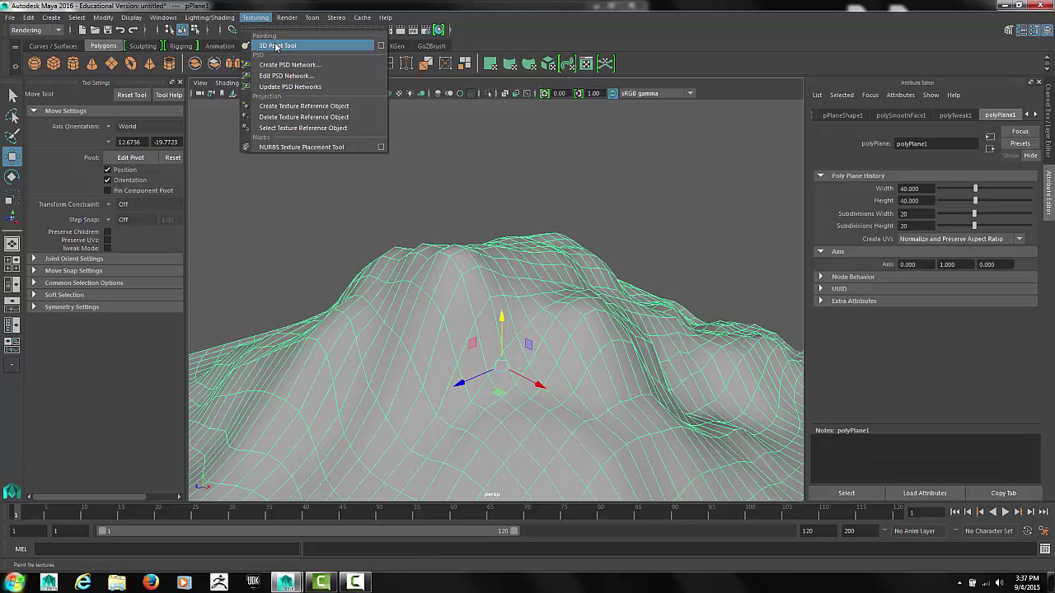
left_click(277, 46)
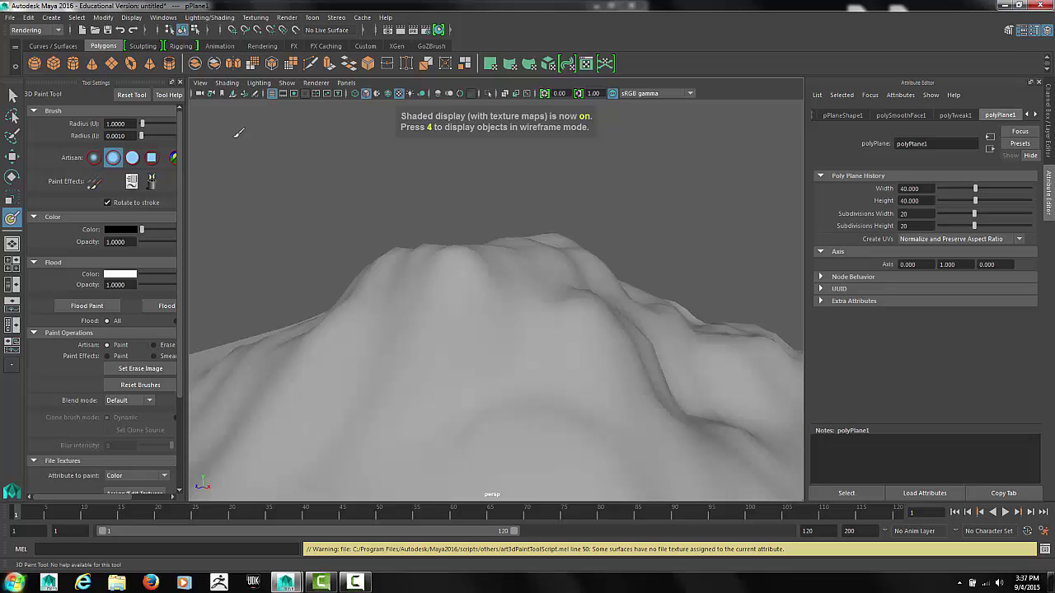
Assign a 1024 by 1024 JPEG (jpg) file texture to the terrain's Color attribute, keeping the aspect ratio
scroll(179, 245, "down", 3)
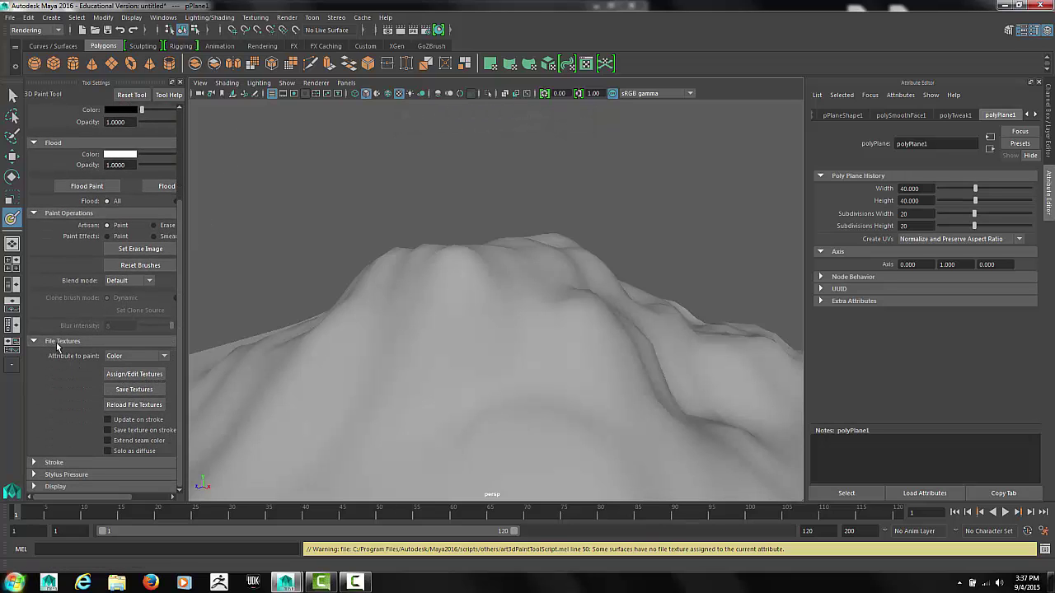
left_click(117, 375)
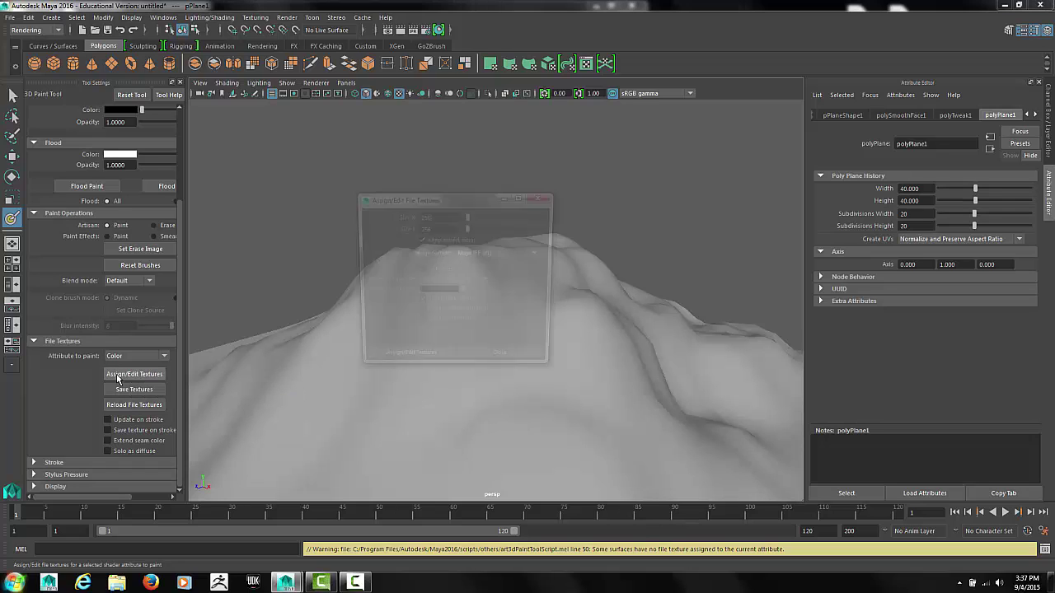
left_click_drag(441, 216, 354, 209)
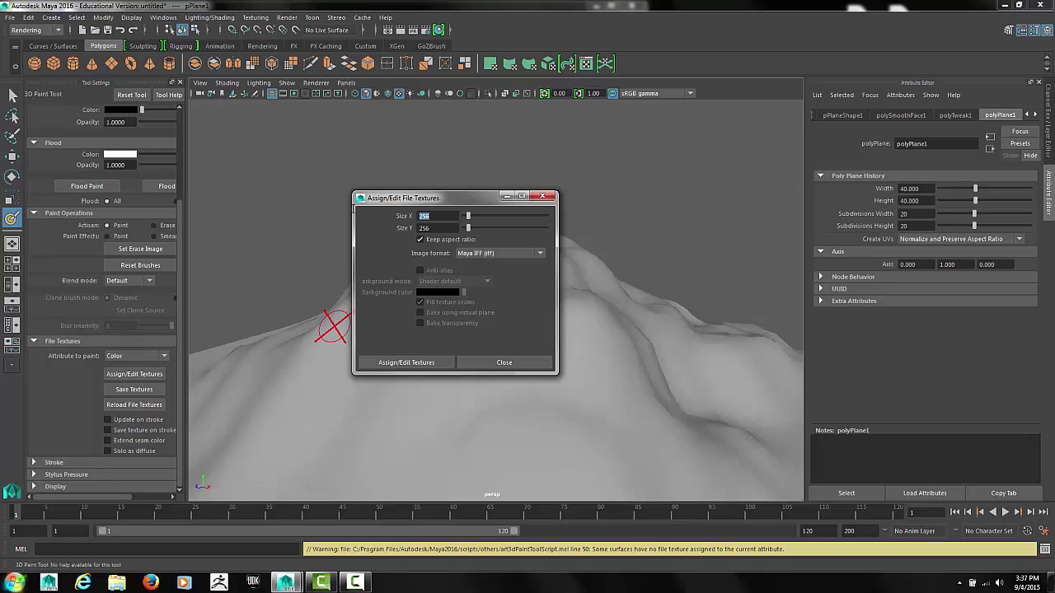
type("1024")
key("Tab")
type("1")
left_click(504, 252)
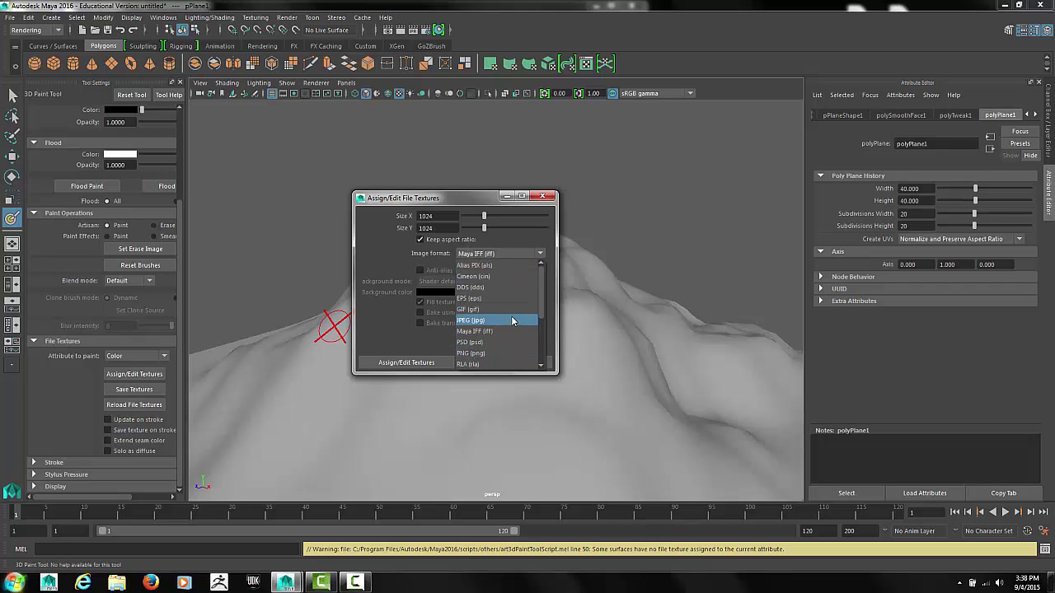
left_click(512, 320)
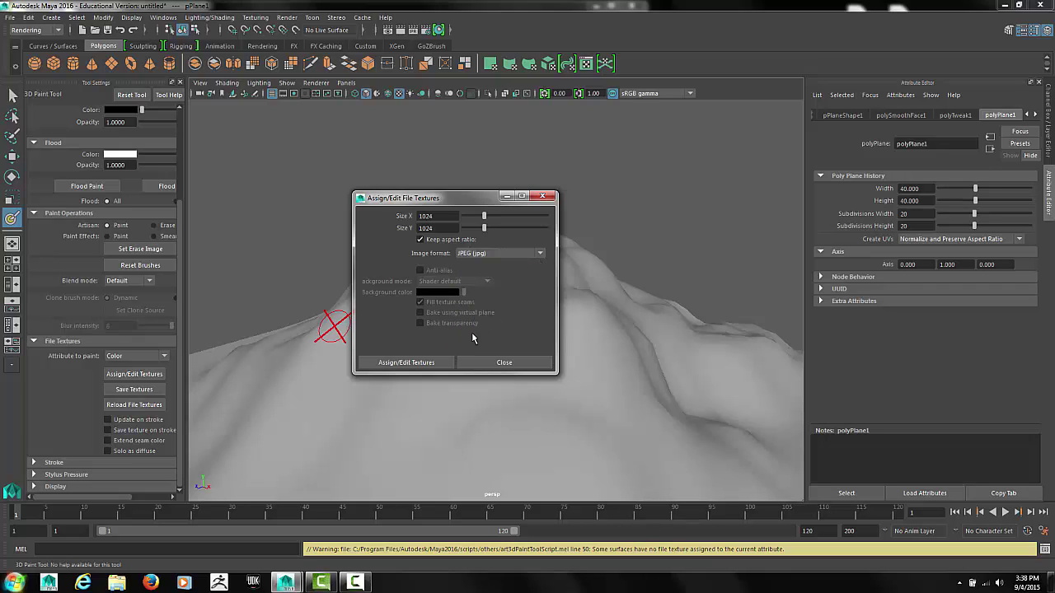
left_click(407, 363)
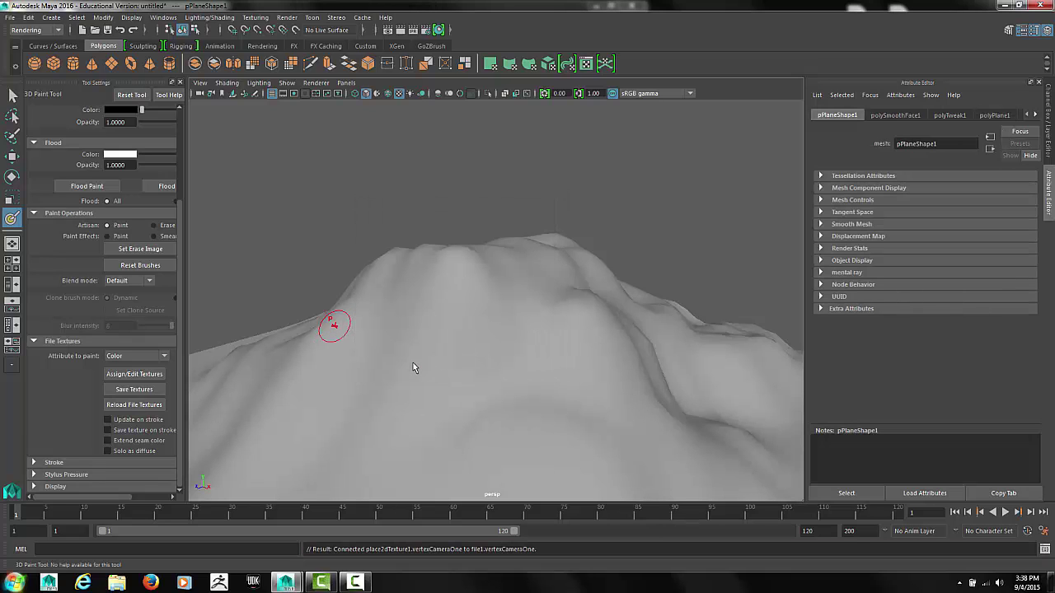
scroll(186, 254, "up", 3)
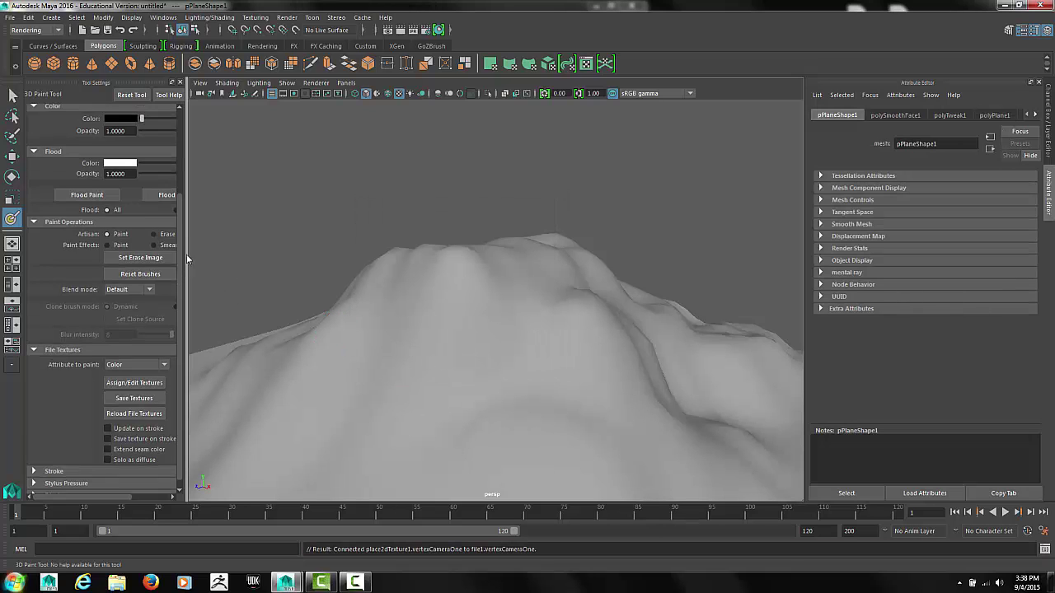
scroll(158, 212, "up", 1)
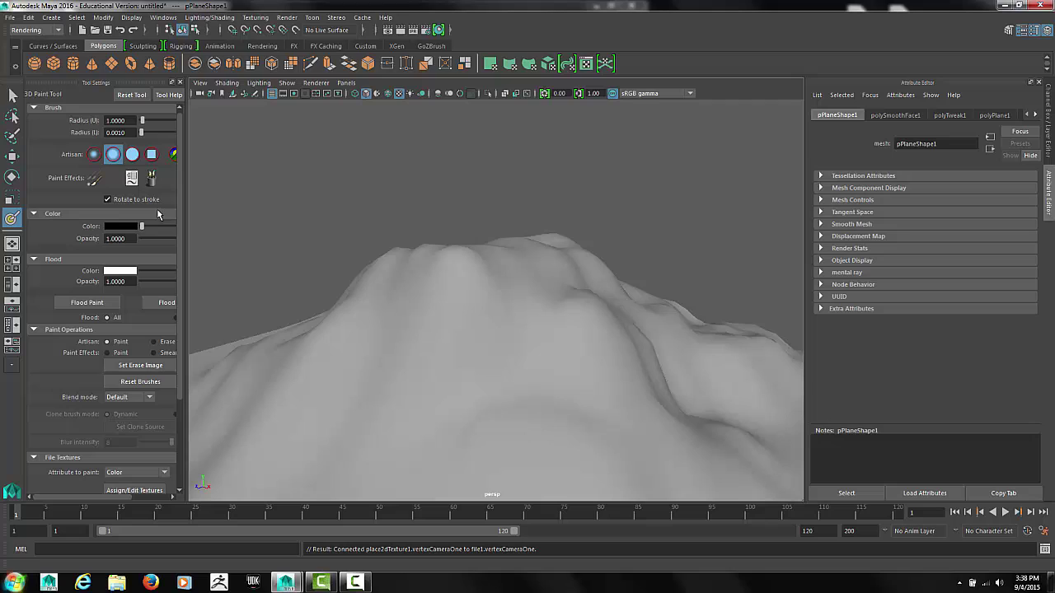
left_click(116, 226)
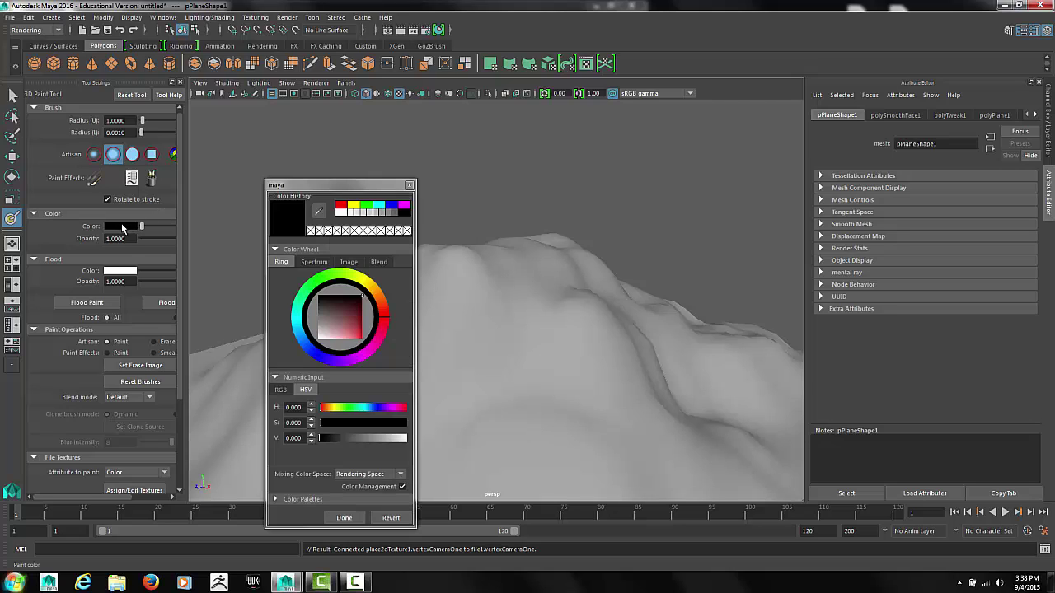
left_click(352, 276)
left_click(349, 312)
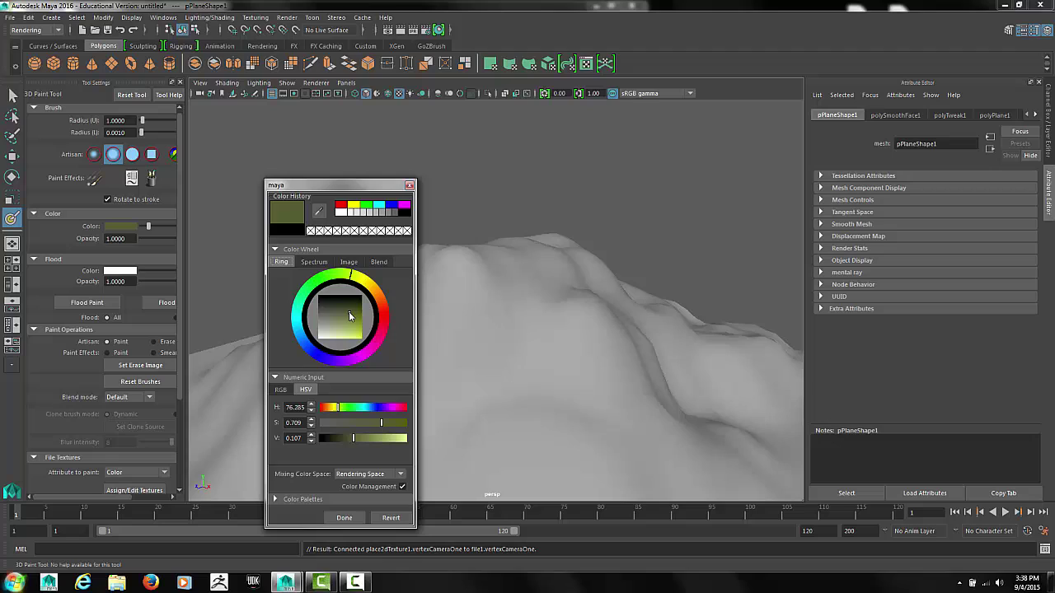
left_click(410, 186)
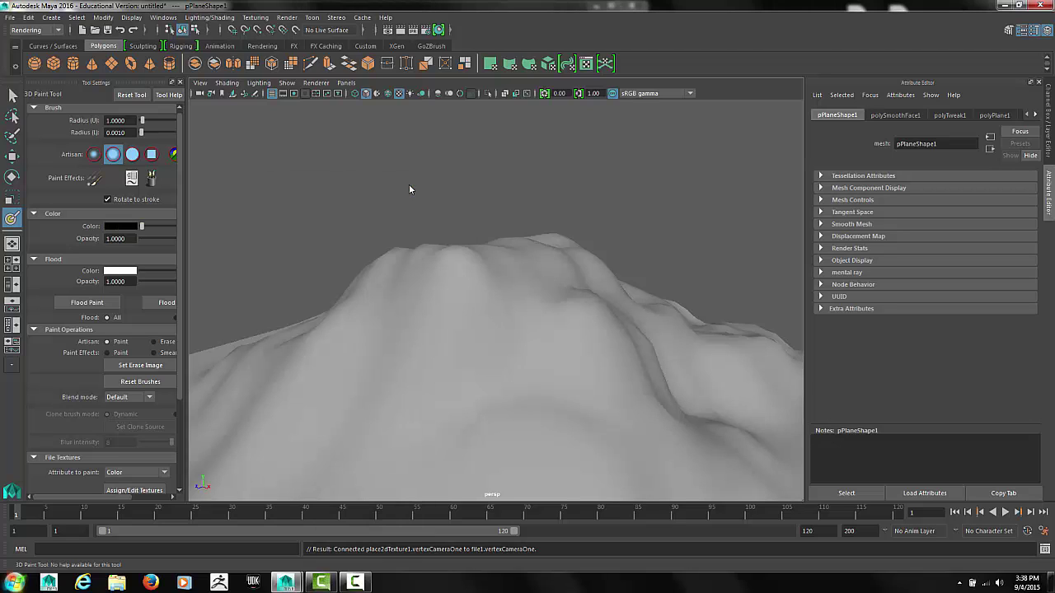
Choose the solid brush profile, enlarge its radius to about 6.5 and paint black across the mountain's front and left slope
left_click(137, 159)
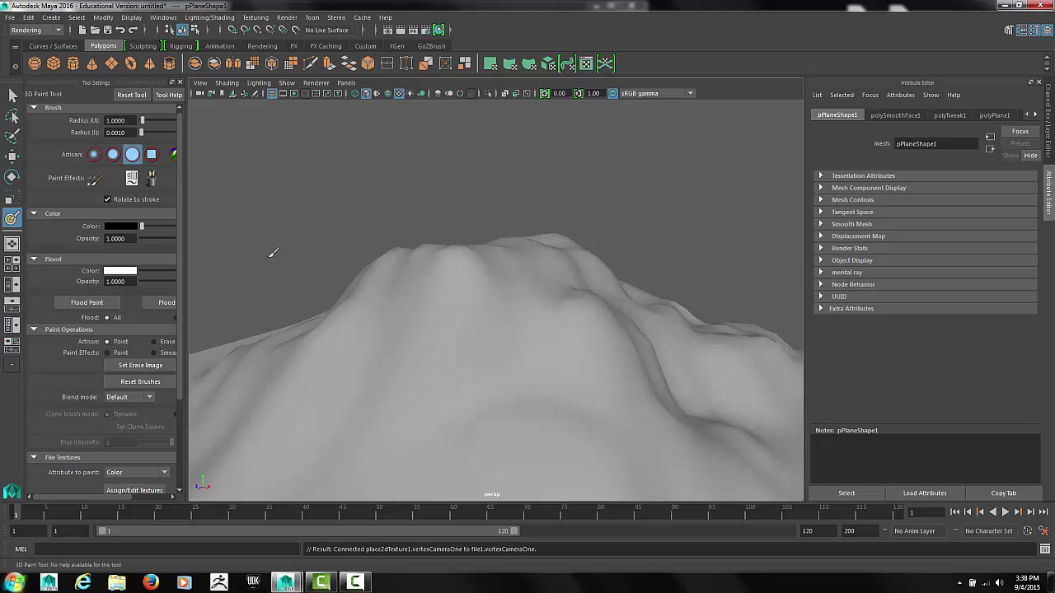
left_click_drag(391, 351, 458, 281)
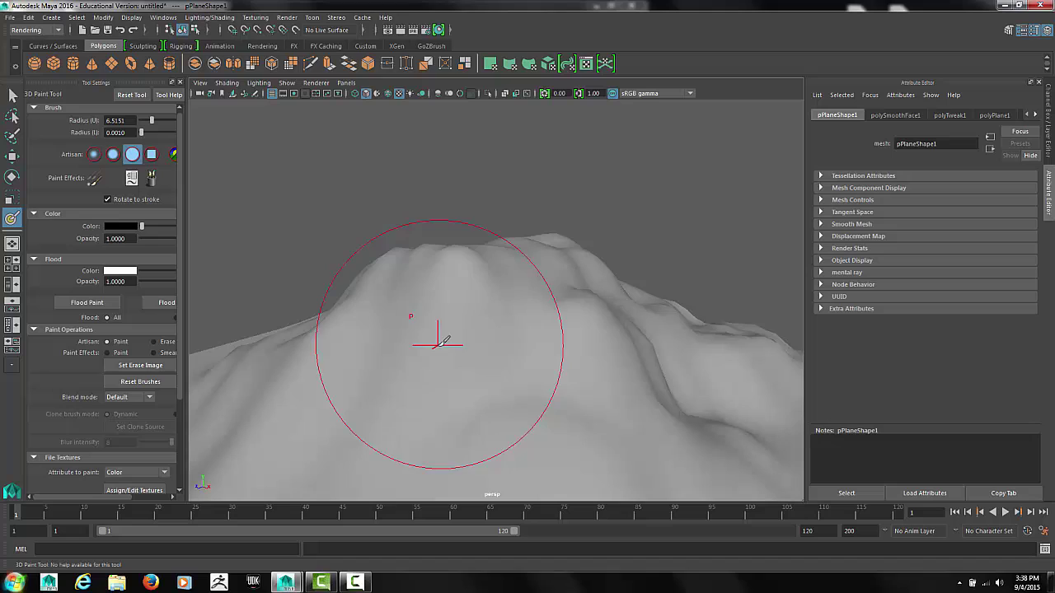
mouse_move(435, 341)
left_mouse_down()
mouse_move(534, 326)
mouse_move(400, 334)
mouse_move(369, 325)
mouse_move(341, 347)
mouse_move(277, 389)
left_mouse_up()
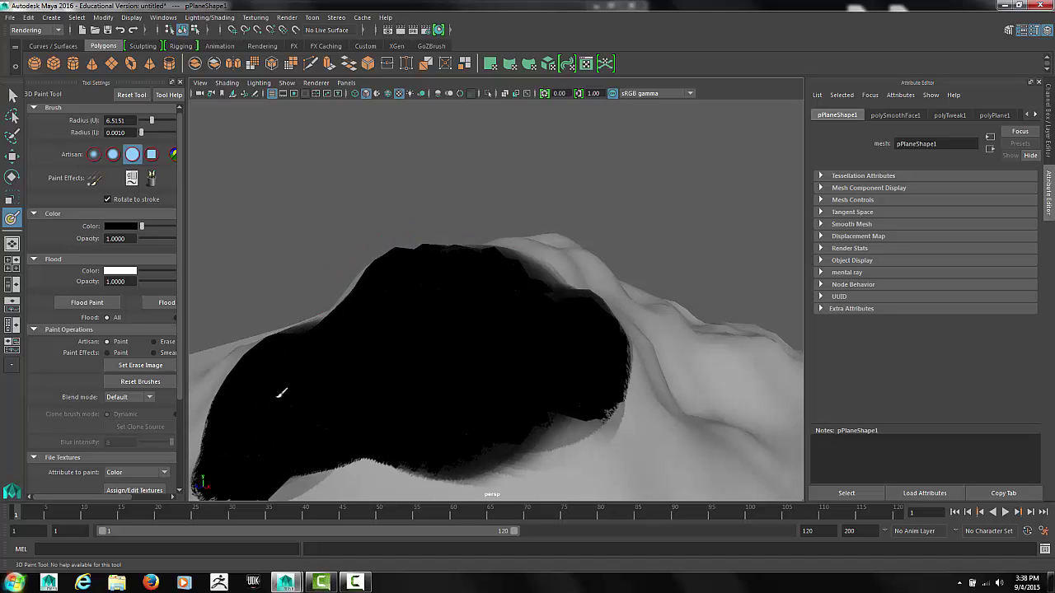
Set the paint color to olive green (about H 76.3, S 0.77, V 0.24) and cover the whole visible terrain with it
left_click(128, 228)
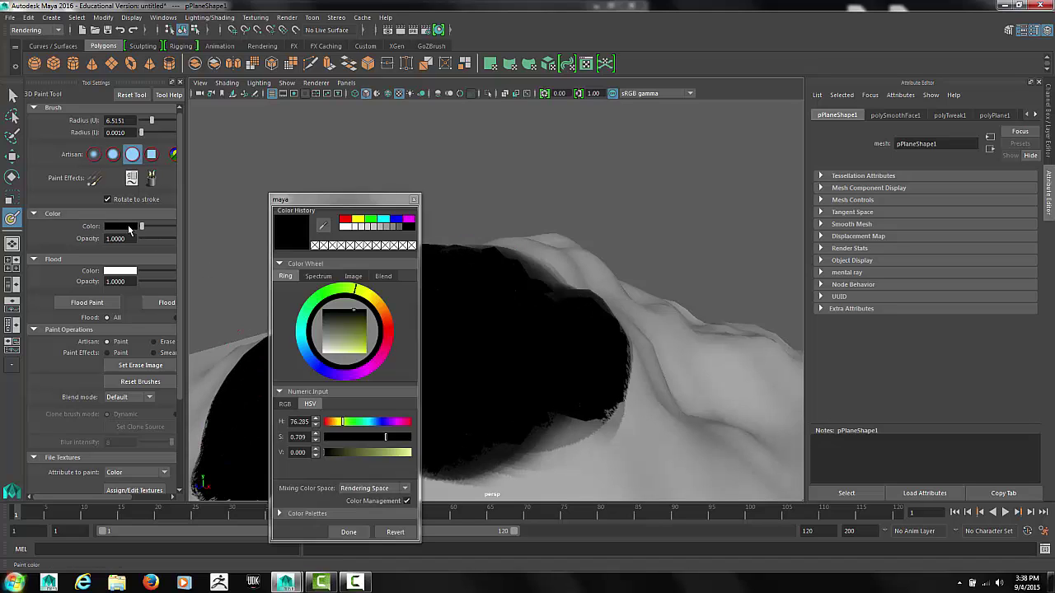
left_click(357, 339)
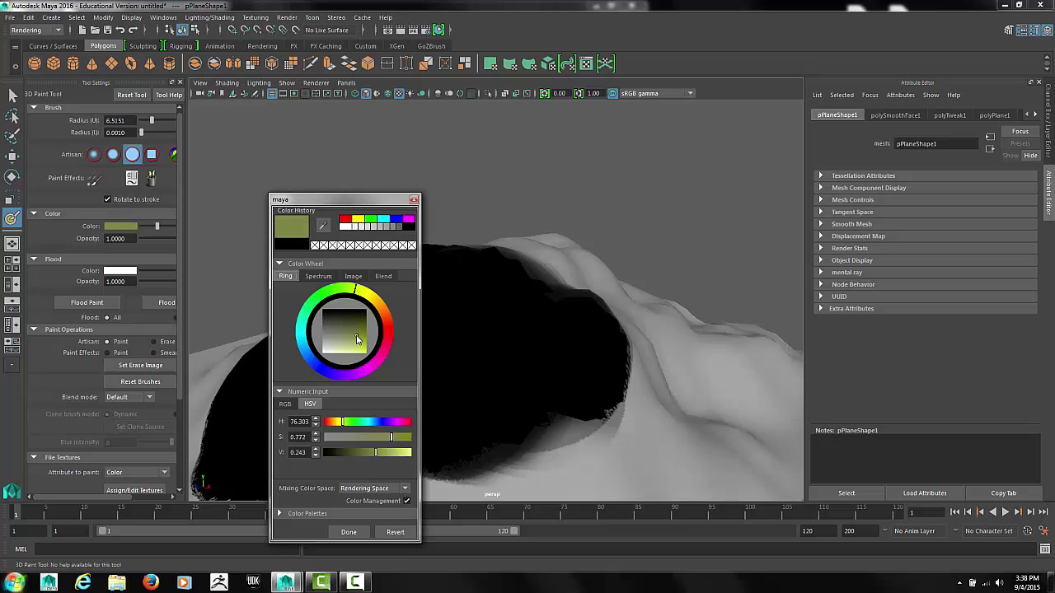
left_click(349, 533)
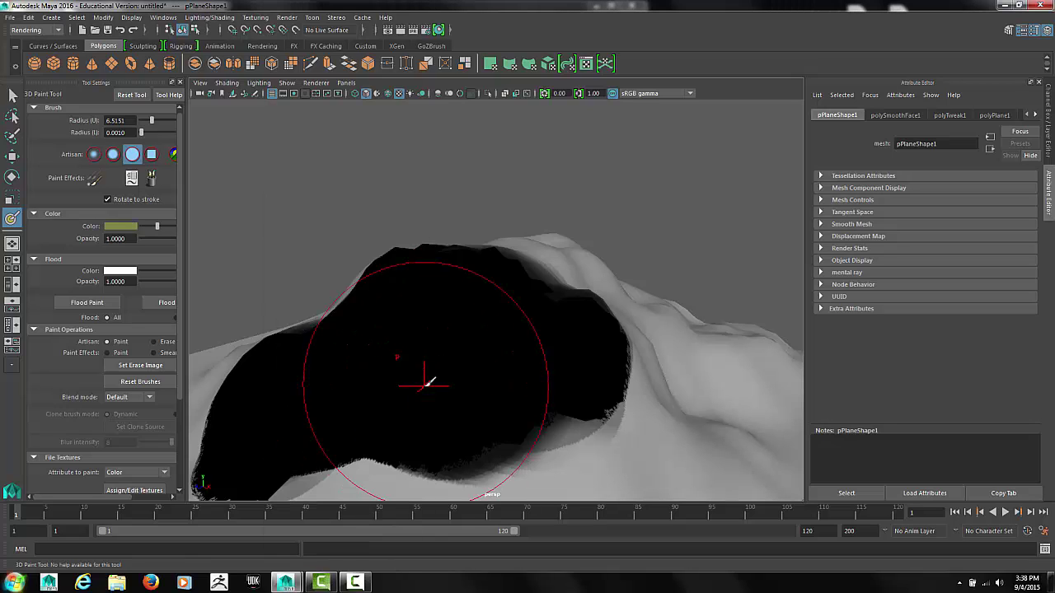
mouse_move(424, 370)
left_mouse_down()
mouse_move(445, 290)
mouse_move(534, 306)
mouse_move(612, 289)
mouse_move(672, 319)
mouse_move(771, 339)
left_mouse_up()
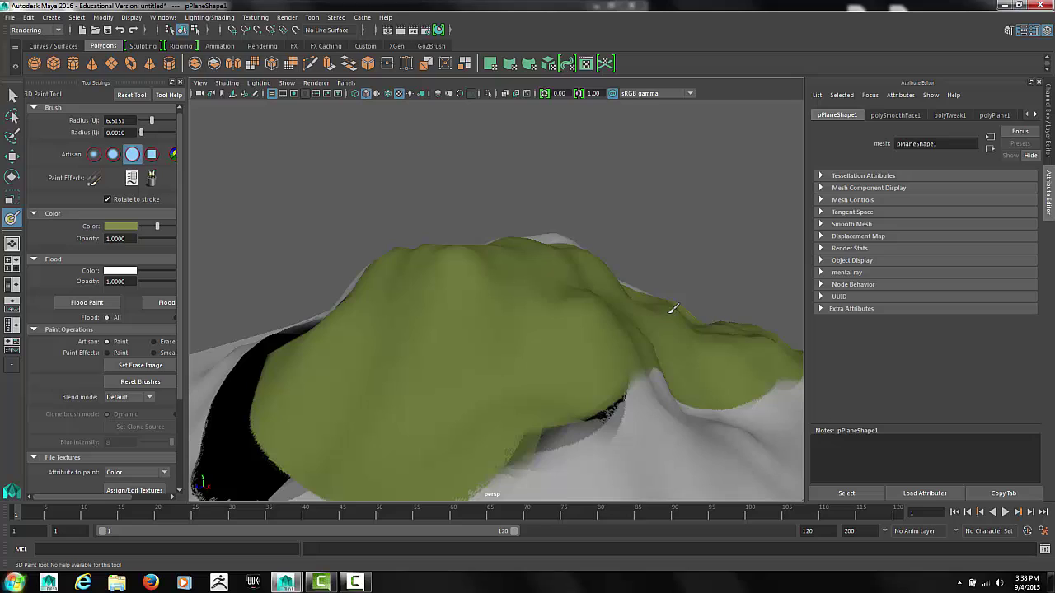
mouse_move(511, 237)
left_mouse_down()
mouse_move(237, 370)
mouse_move(291, 394)
mouse_move(282, 447)
mouse_move(535, 492)
mouse_move(620, 437)
mouse_move(732, 438)
mouse_move(756, 463)
mouse_move(801, 363)
left_mouse_up()
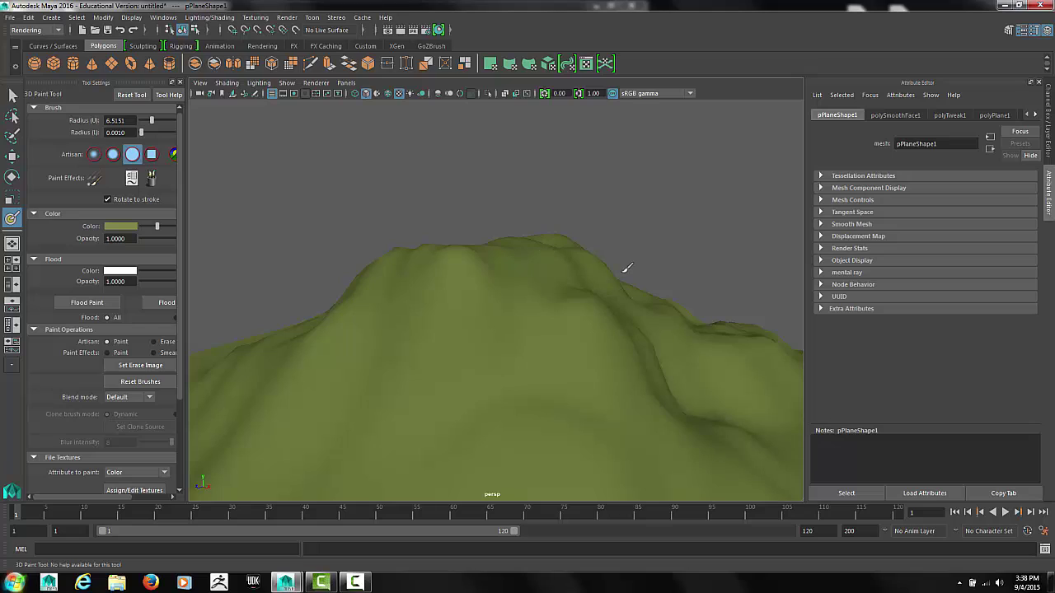
Darken the paint green to about V 0.1, choose the Gaussian brush at radius about 3.3, and paint the mountain's left slope
left_click(119, 227)
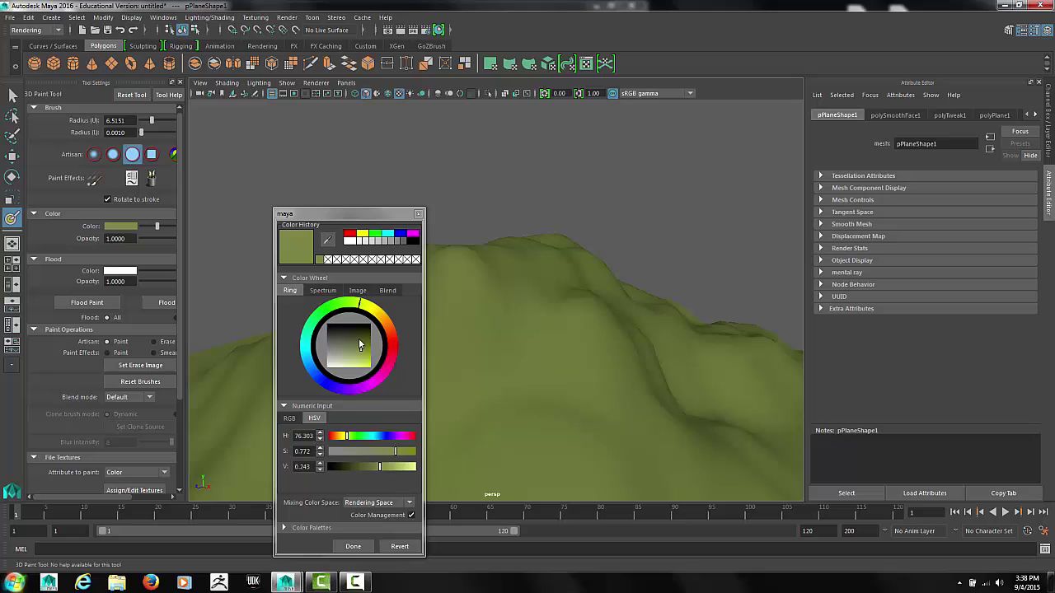
left_click(359, 340)
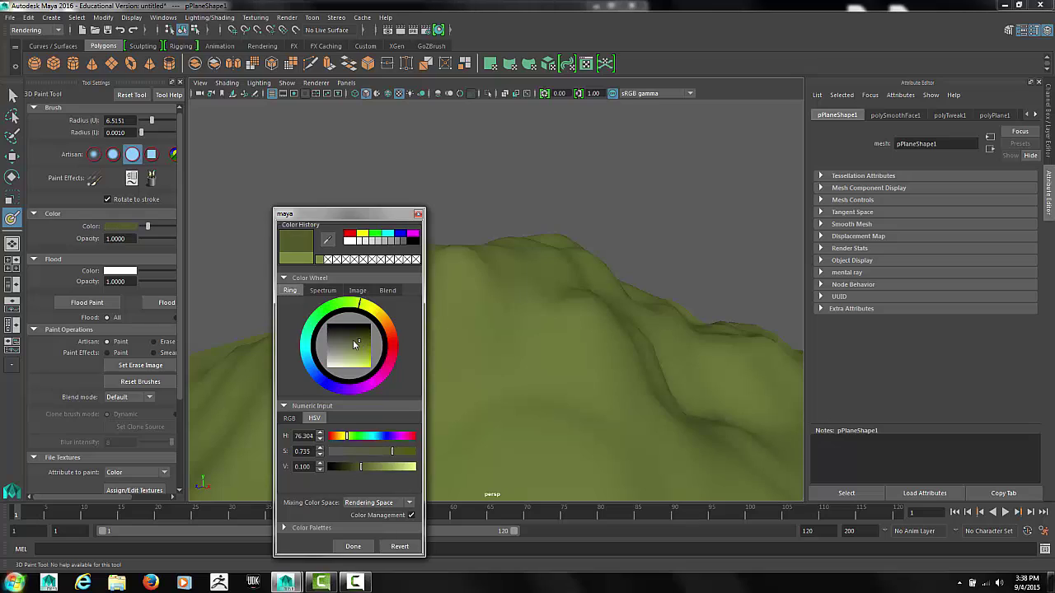
left_click(347, 547)
left_click(94, 154)
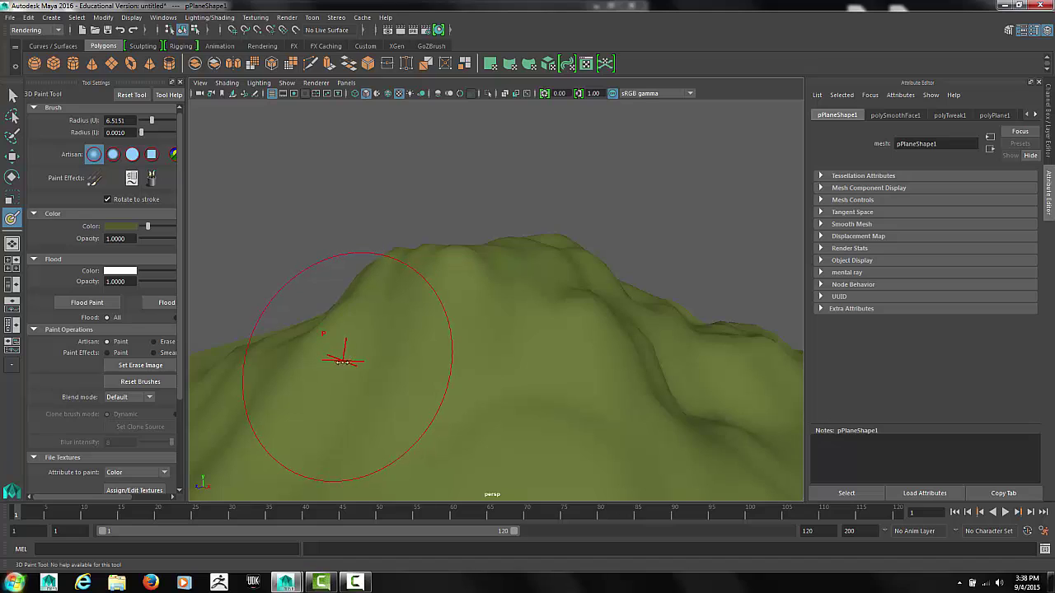
mouse_move(344, 361)
left_mouse_down()
mouse_move(308, 384)
mouse_move(371, 346)
mouse_move(341, 324)
mouse_move(294, 351)
mouse_move(287, 343)
mouse_move(326, 325)
mouse_move(268, 330)
mouse_move(255, 358)
mouse_move(283, 372)
mouse_move(227, 374)
mouse_move(233, 351)
mouse_move(206, 352)
mouse_move(333, 377)
mouse_move(330, 397)
mouse_move(282, 403)
mouse_move(313, 413)
mouse_move(365, 376)
mouse_move(385, 384)
mouse_move(335, 407)
mouse_move(375, 431)
left_mouse_up()
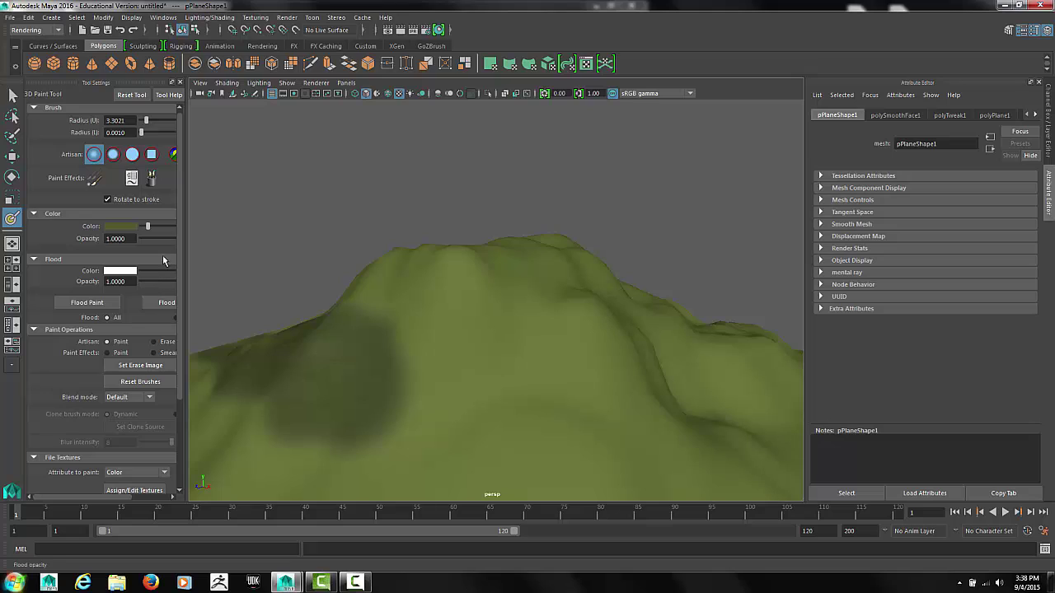
Lower the brush opacity to about 0.67 and paint dark green patches across the mountain's lower front and right slopes
left_click_drag(108, 497, 146, 486)
left_click_drag(169, 239, 140, 240)
mouse_move(416, 367)
left_mouse_down()
mouse_move(439, 376)
mouse_move(508, 363)
mouse_move(404, 410)
mouse_move(416, 440)
mouse_move(502, 412)
mouse_move(542, 430)
mouse_move(526, 405)
mouse_move(537, 368)
mouse_move(554, 358)
mouse_move(560, 391)
mouse_move(611, 409)
mouse_move(559, 364)
mouse_move(616, 344)
mouse_move(623, 383)
mouse_move(671, 420)
mouse_move(606, 434)
mouse_move(588, 454)
mouse_move(599, 470)
mouse_move(633, 473)
mouse_move(625, 444)
mouse_move(685, 428)
mouse_move(660, 387)
mouse_move(732, 358)
mouse_move(702, 405)
mouse_move(767, 423)
mouse_move(746, 429)
mouse_move(755, 440)
mouse_move(738, 471)
mouse_move(759, 460)
mouse_move(745, 423)
mouse_move(758, 371)
mouse_move(737, 386)
mouse_move(731, 338)
mouse_move(755, 331)
mouse_move(781, 356)
mouse_move(777, 391)
mouse_move(731, 385)
mouse_move(711, 405)
mouse_move(714, 430)
left_mouse_up()
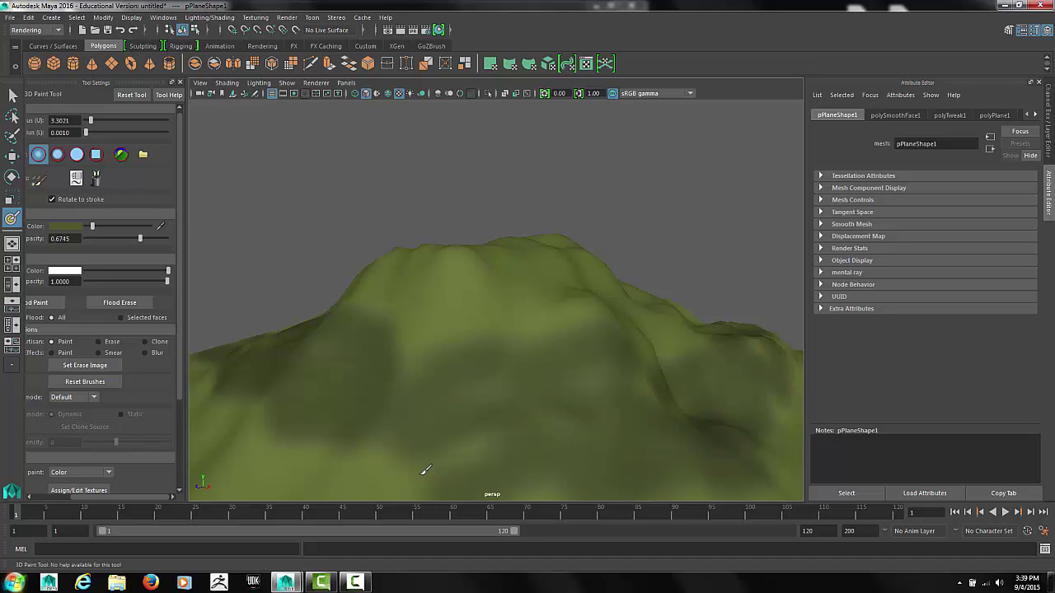
Pick a dark, muted brown paint color with a hue of about 53.4 and brush it over the mountain's peak and upper ridge
left_click(69, 228)
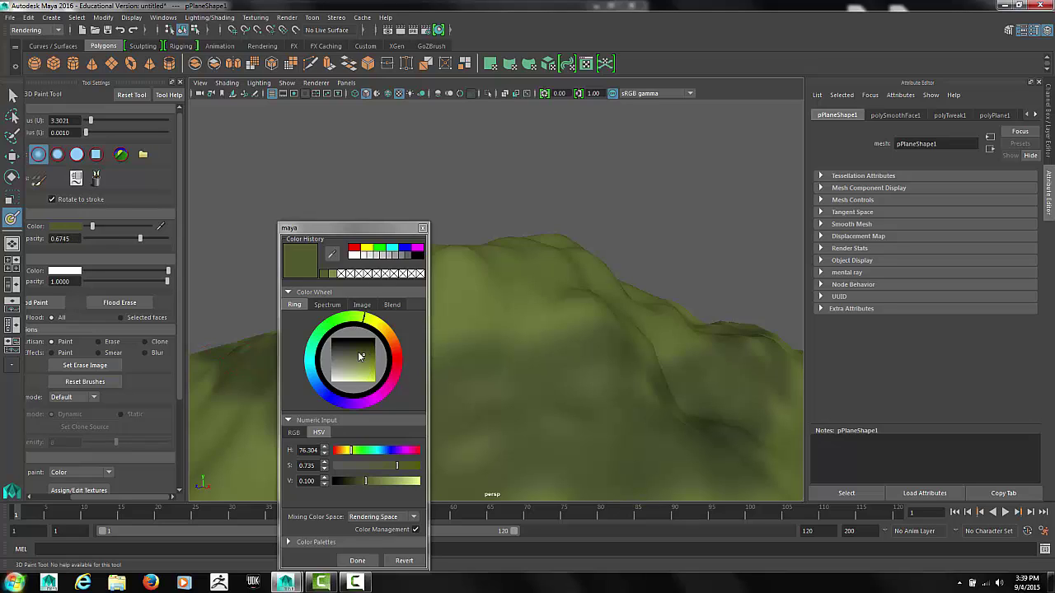
left_click(380, 327)
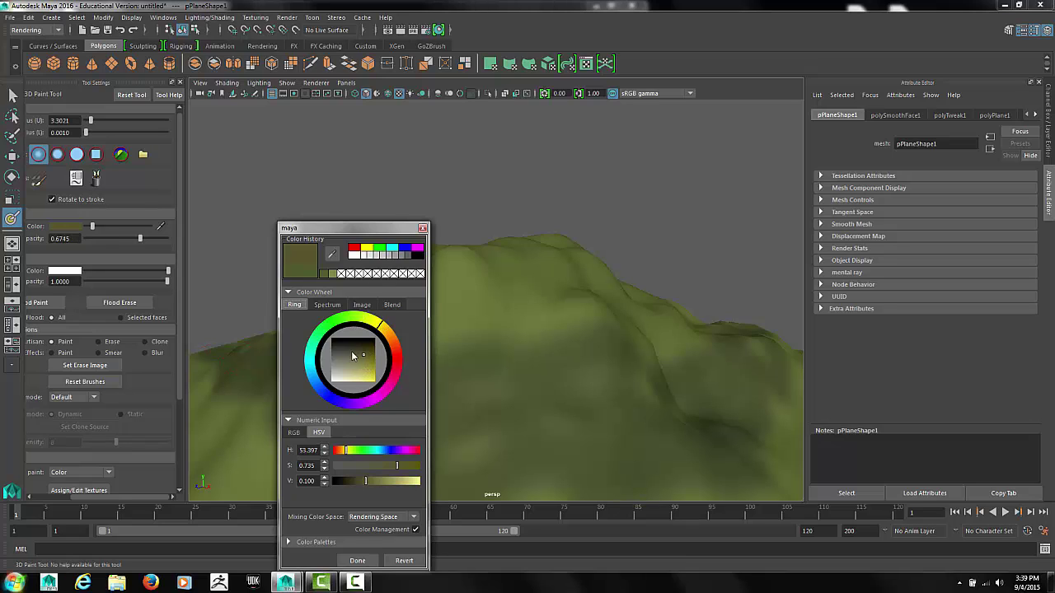
left_click(352, 354)
left_click(357, 561)
mouse_move(378, 278)
left_mouse_down()
mouse_move(430, 289)
mouse_move(409, 335)
mouse_move(365, 293)
mouse_move(535, 245)
mouse_move(452, 244)
left_mouse_up()
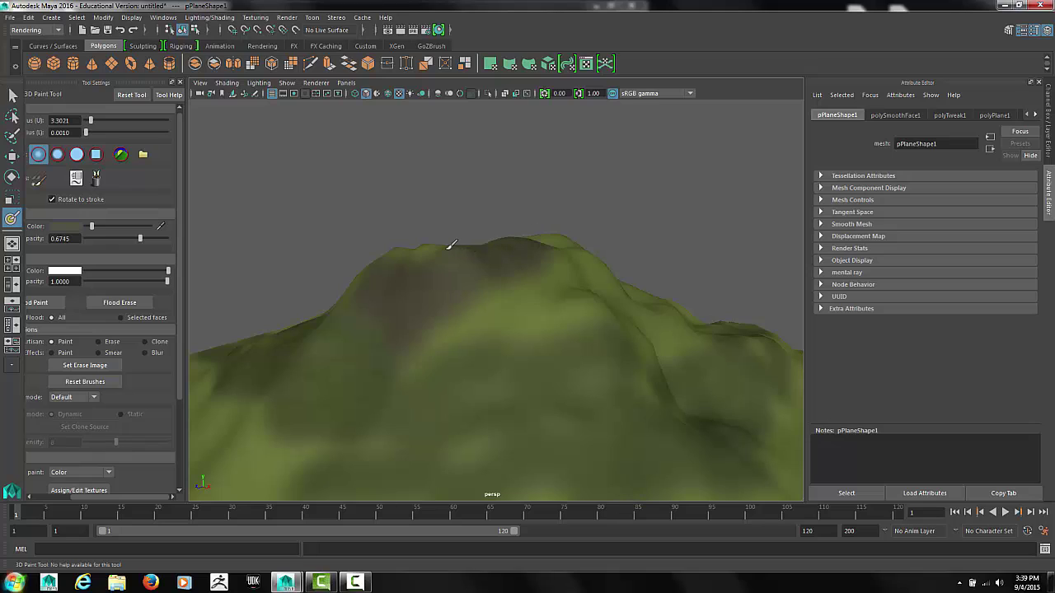
mouse_move(451, 311)
left_mouse_down()
mouse_move(521, 282)
mouse_move(524, 308)
mouse_move(540, 303)
mouse_move(559, 266)
mouse_move(593, 249)
mouse_move(565, 238)
mouse_move(594, 268)
mouse_move(564, 285)
mouse_move(612, 277)
mouse_move(542, 333)
mouse_move(630, 297)
mouse_move(651, 303)
mouse_move(610, 306)
left_mouse_up()
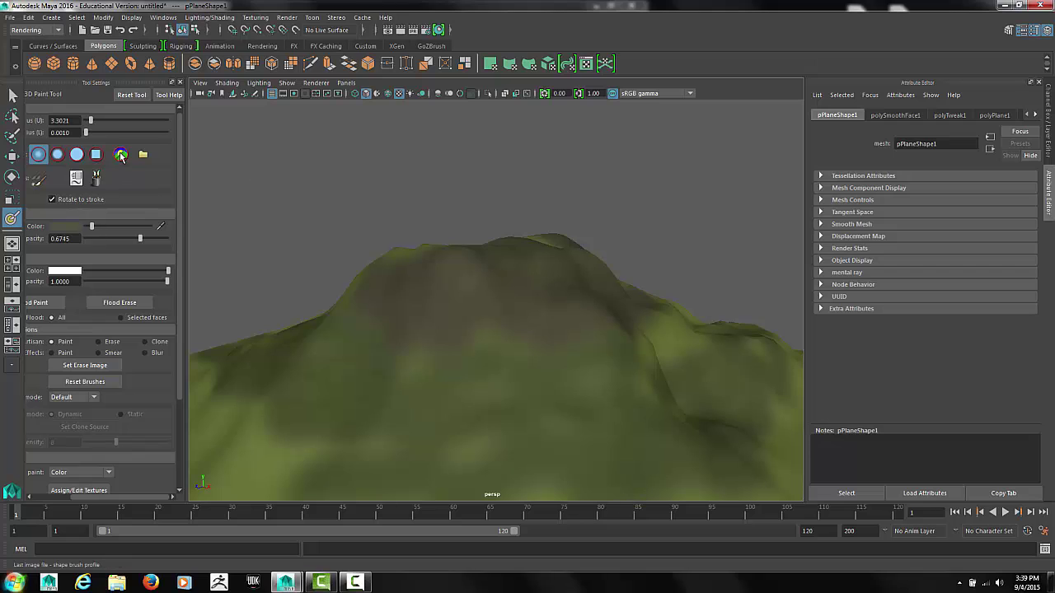
Load the sand.jpg image from the brushShapes folder as the custom brush shape
left_click(141, 155)
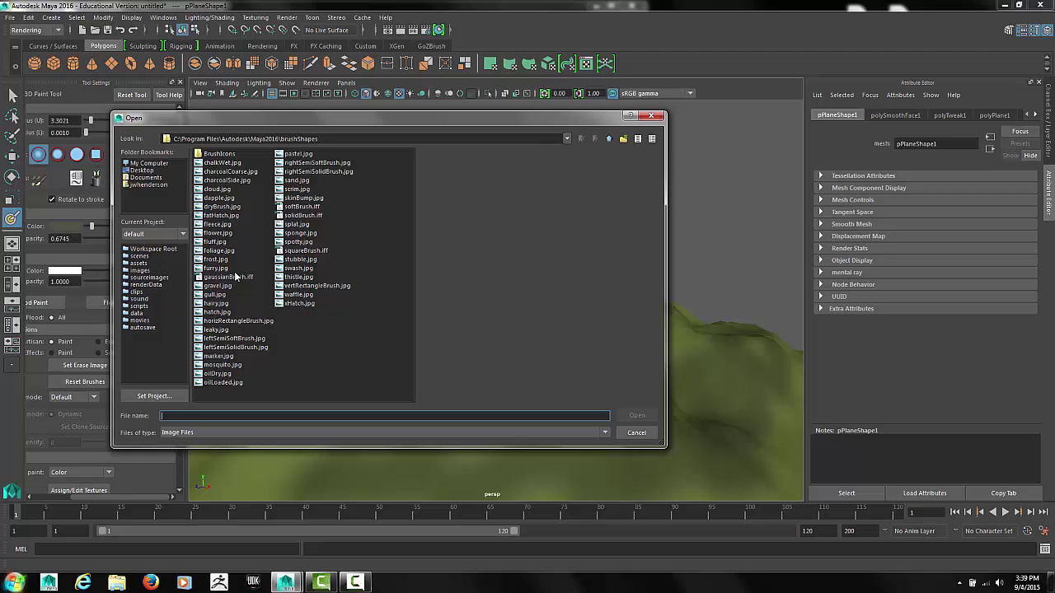
left_click(299, 190)
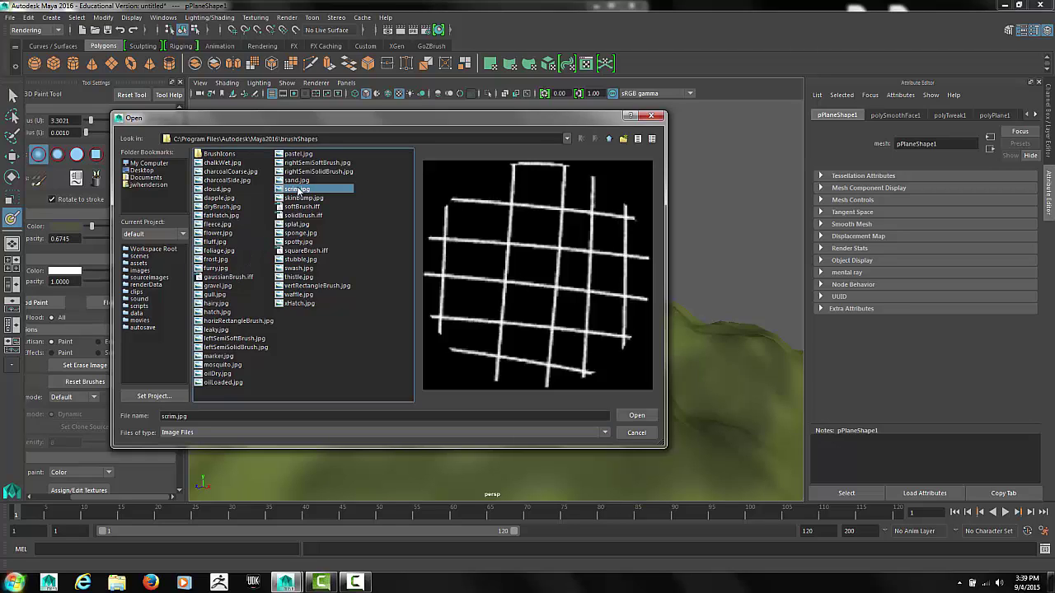
left_click(297, 181)
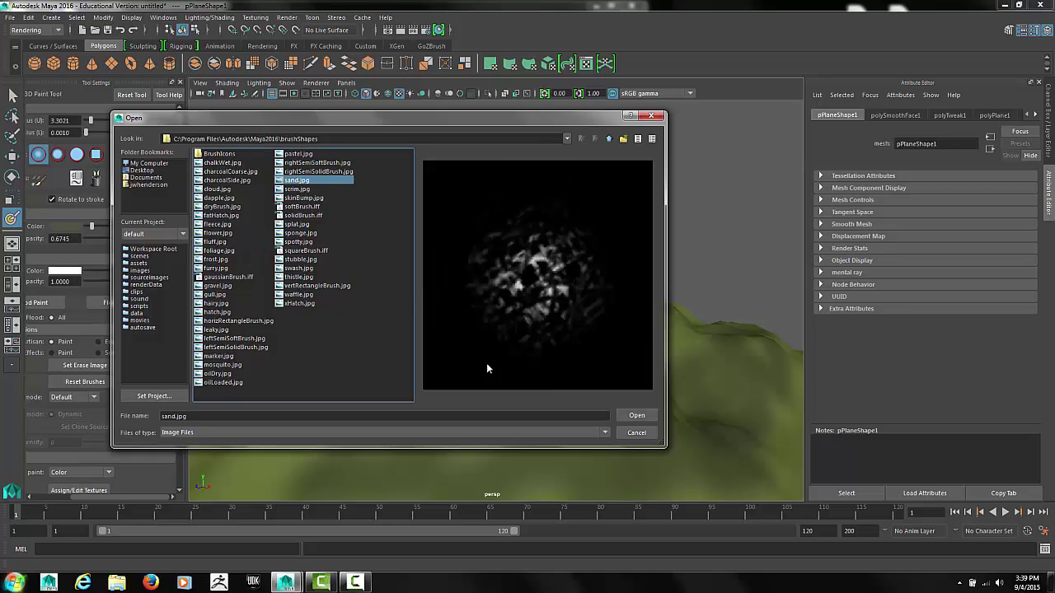
left_click(632, 416)
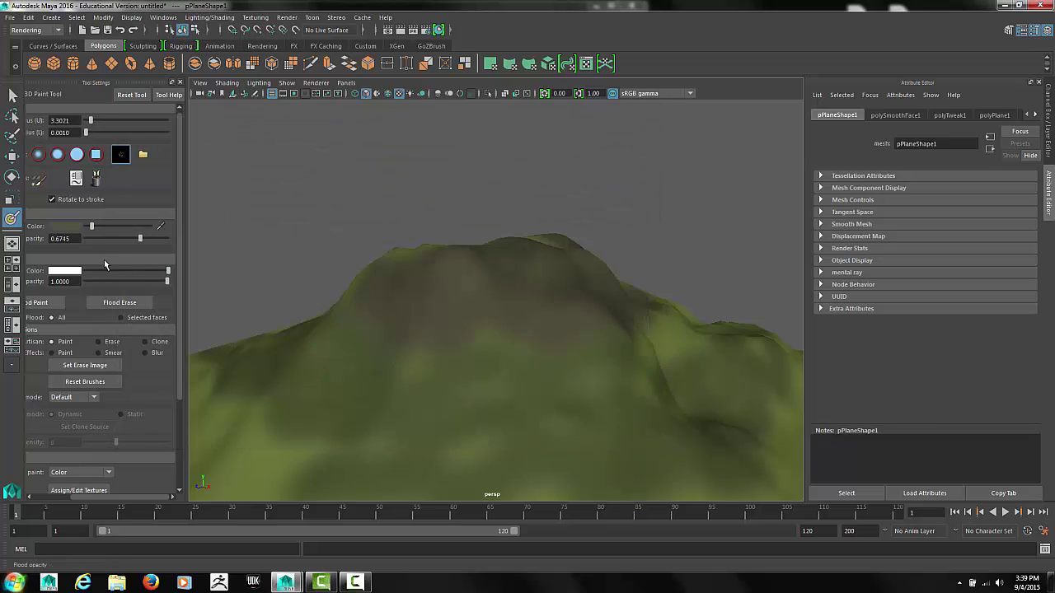
left_click(60, 227)
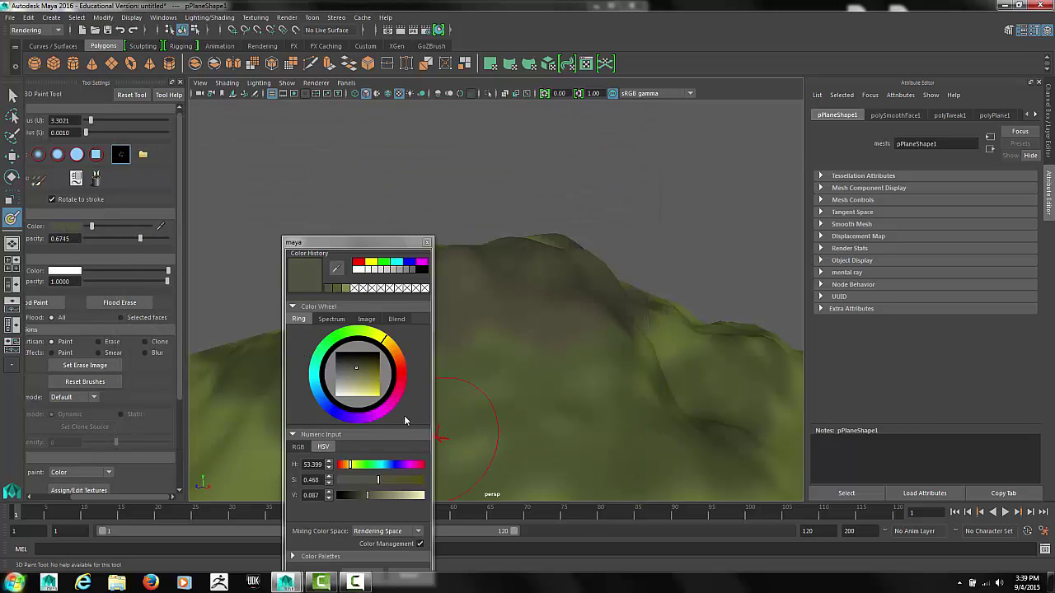
left_click(360, 378)
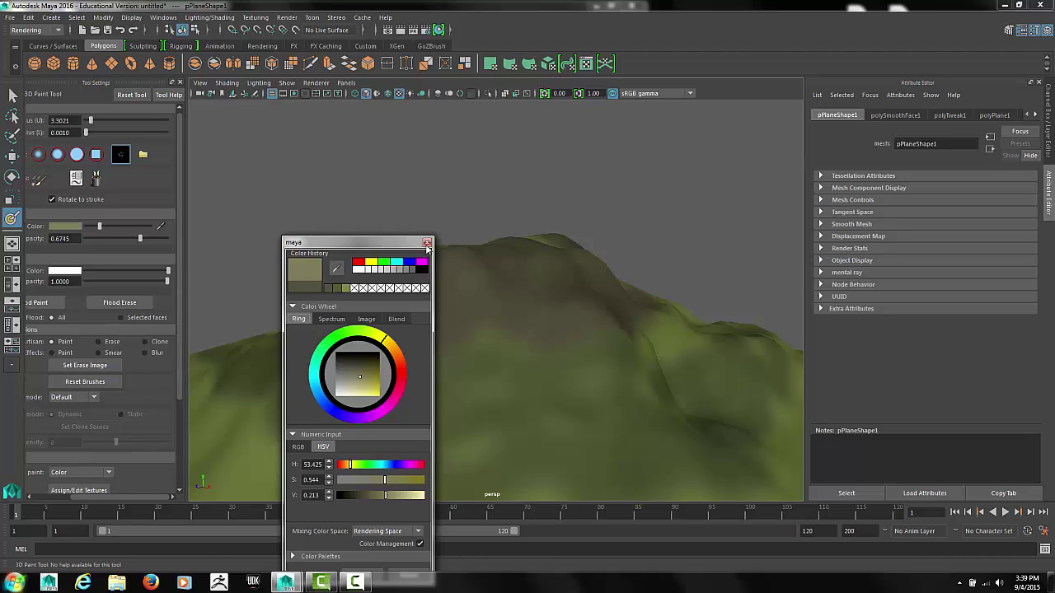
left_click(427, 244)
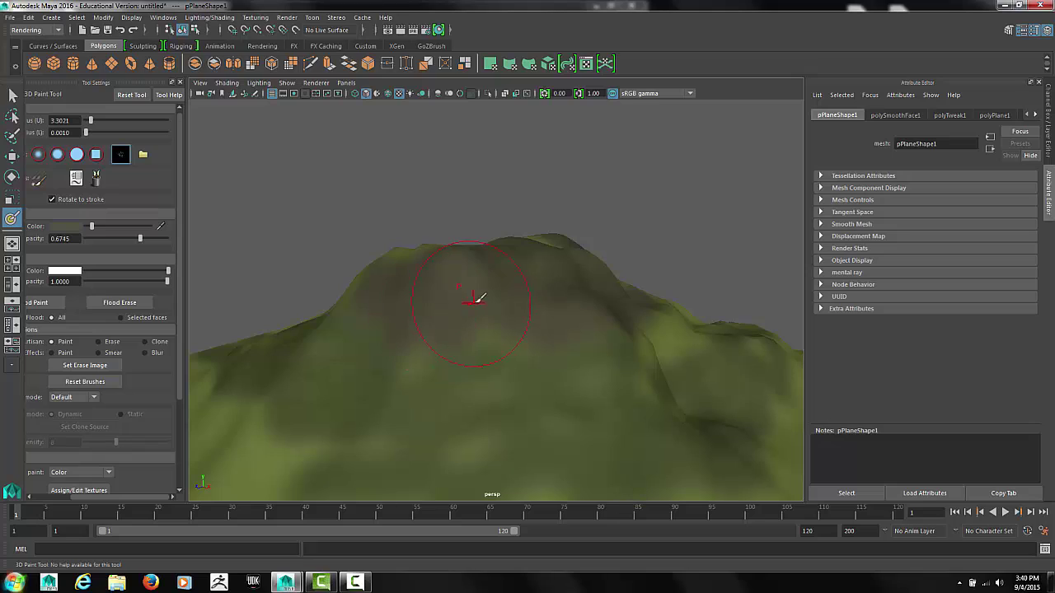
Raise the brush opacity to about 0.76, lighten the brown paint to about S 0.44, V 0.195, and brush sandy strokes over the mountain's peak
left_click_drag(474, 298, 521, 303)
left_click_drag(140, 239, 148, 239)
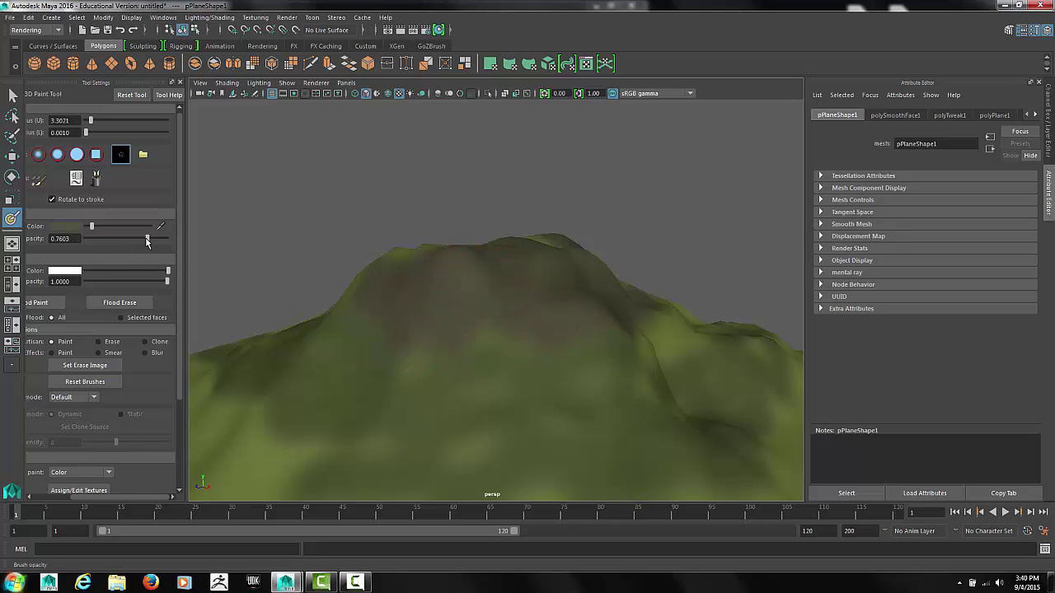
left_click(73, 226)
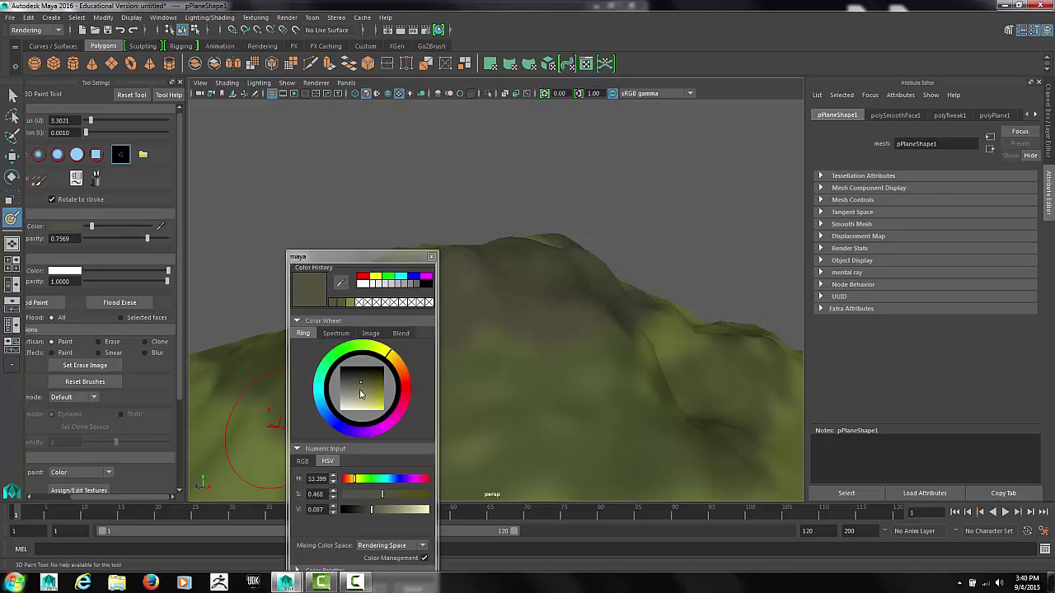
left_click_drag(360, 394, 365, 380)
left_click_drag(362, 262, 339, 154)
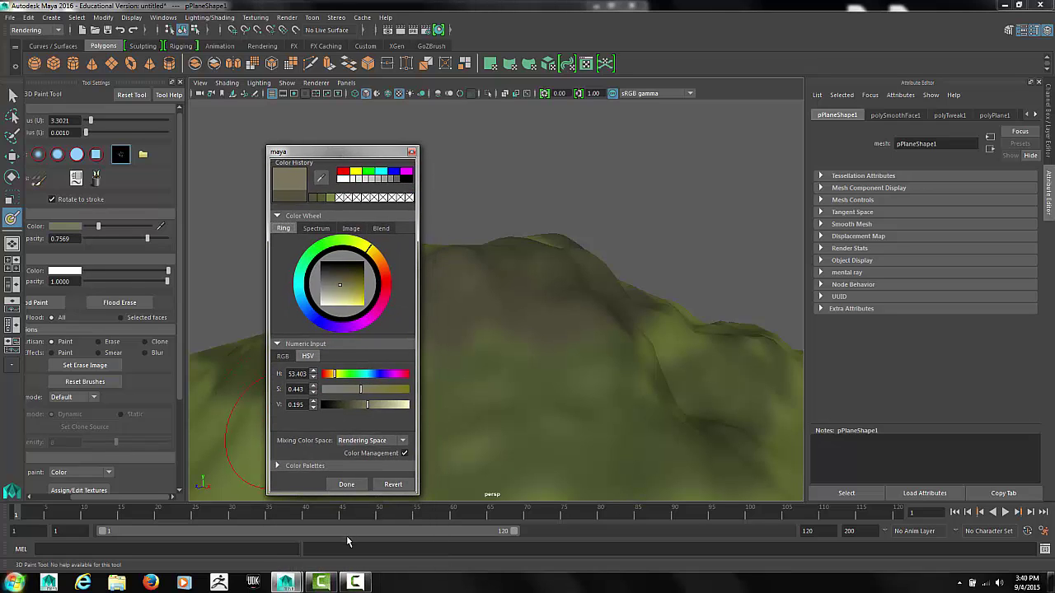
left_click(344, 488)
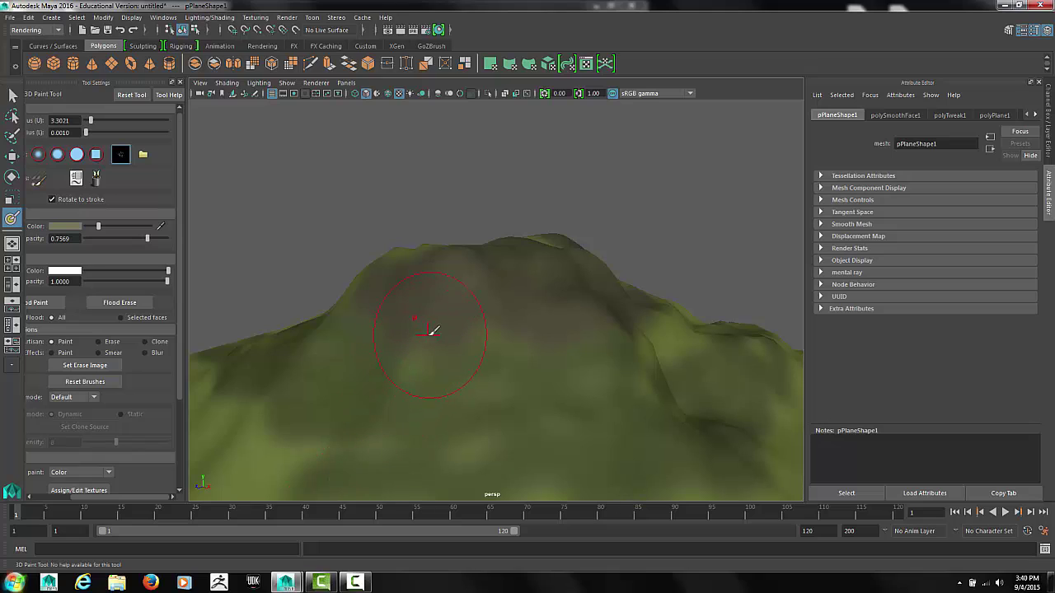
left_click_drag(410, 369, 431, 313)
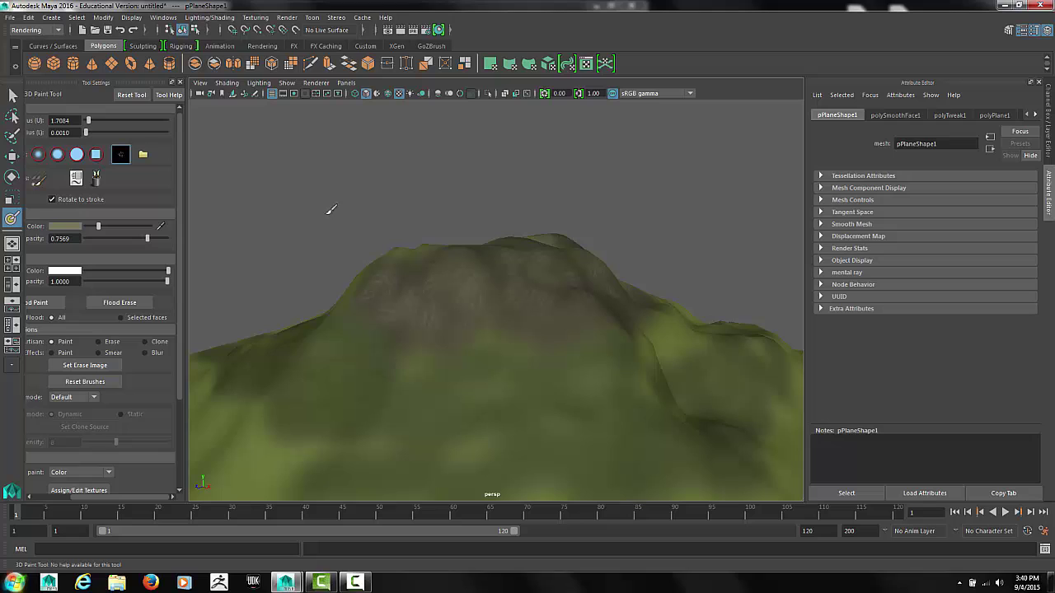
Leave the painting tool and map a Fractal texture to the bump mapping of the terrain's lambert1 material
left_click(13, 95)
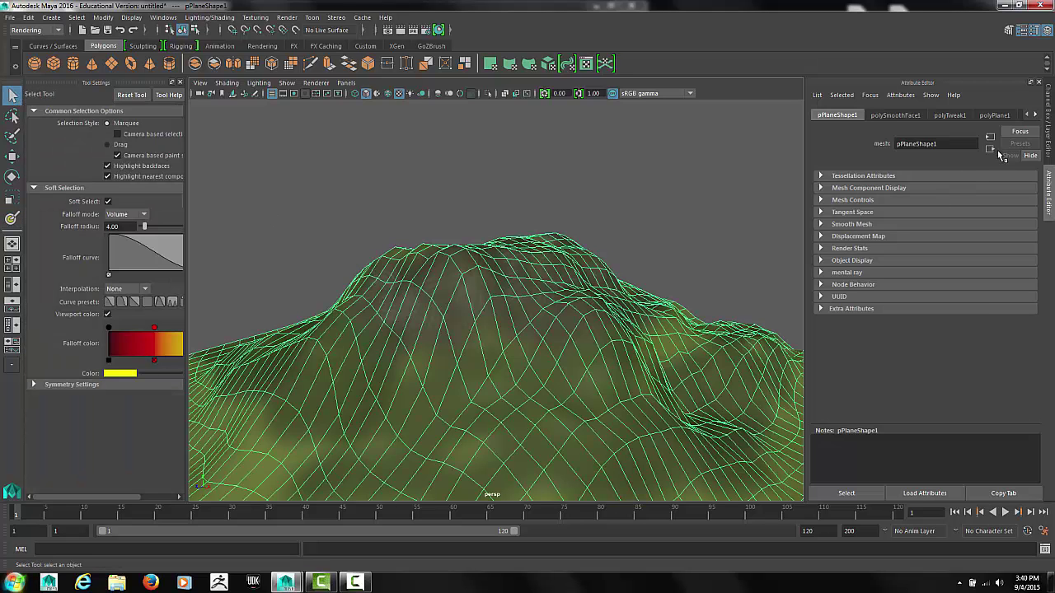
left_click(1036, 115)
left_click(1036, 115)
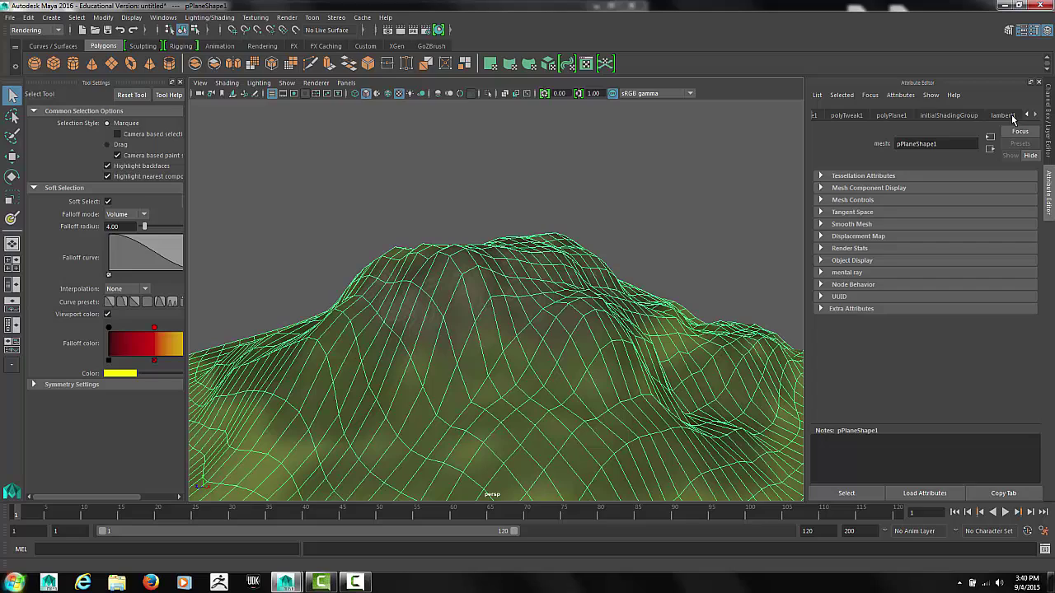
left_click(1013, 117)
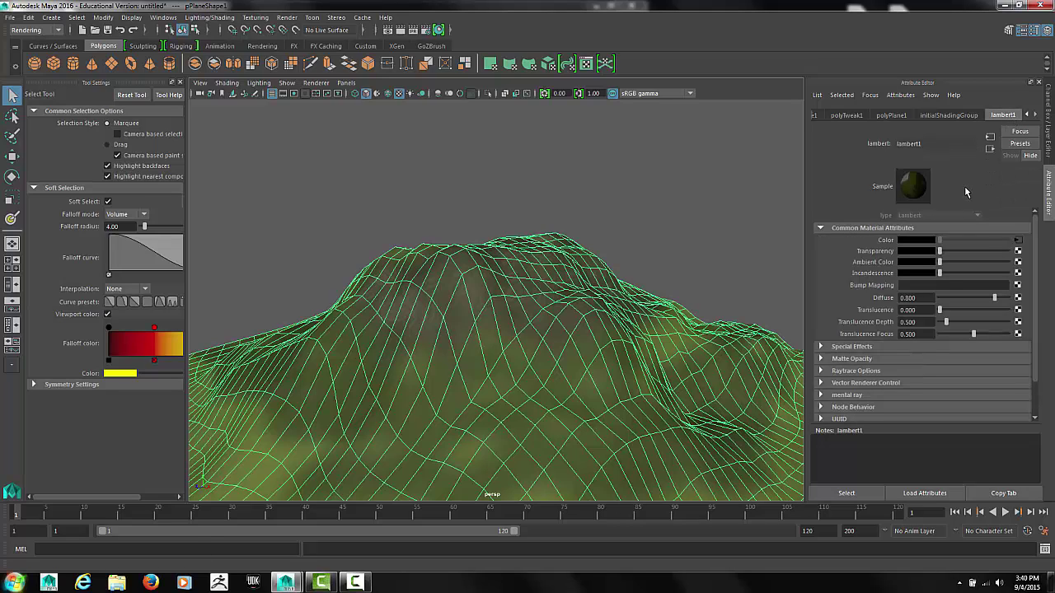
left_click(1017, 285)
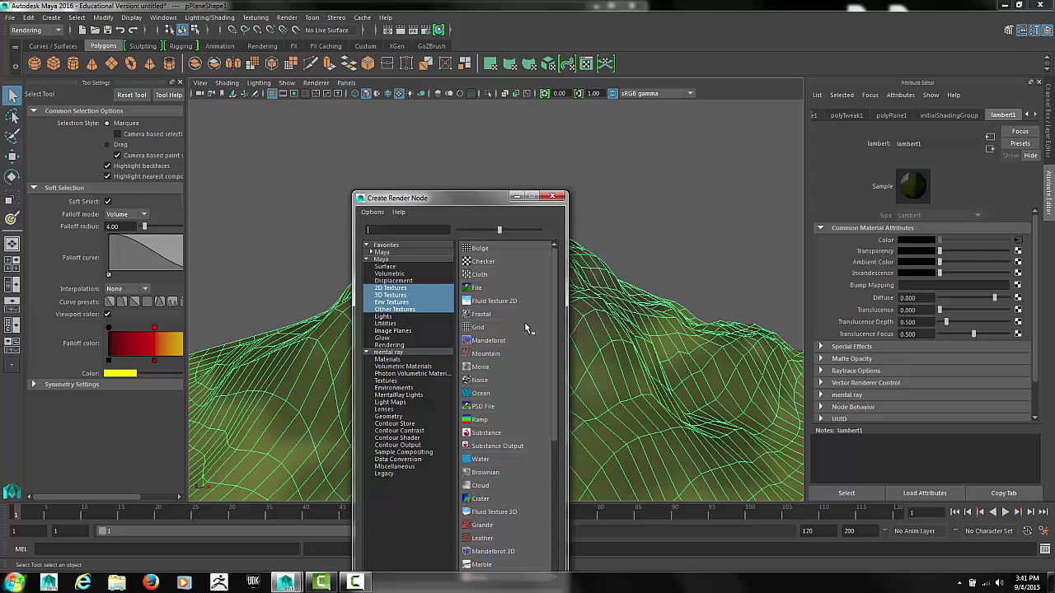
left_click(494, 316)
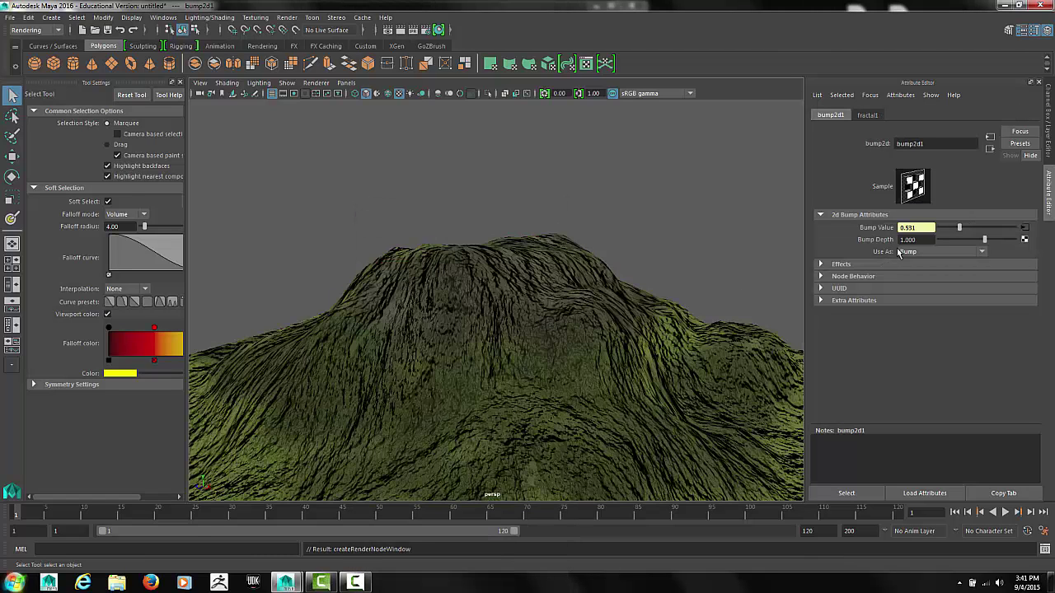
Set the fractal bump depth to 0.1 and render the current frame with Maya Software in the Render View
left_click(913, 239)
type(".1")
key("Return")
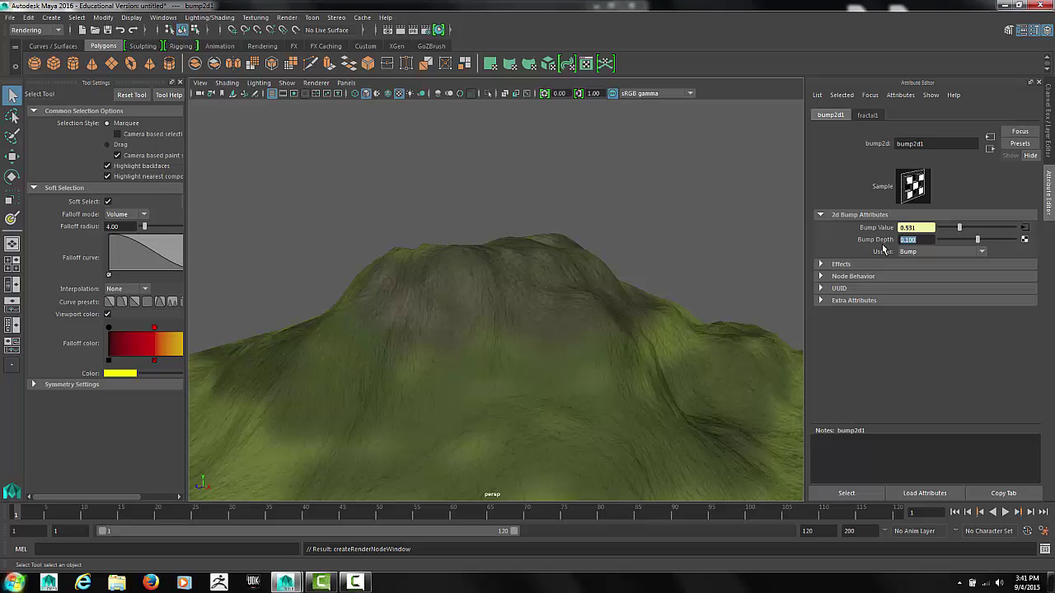
left_click(389, 30)
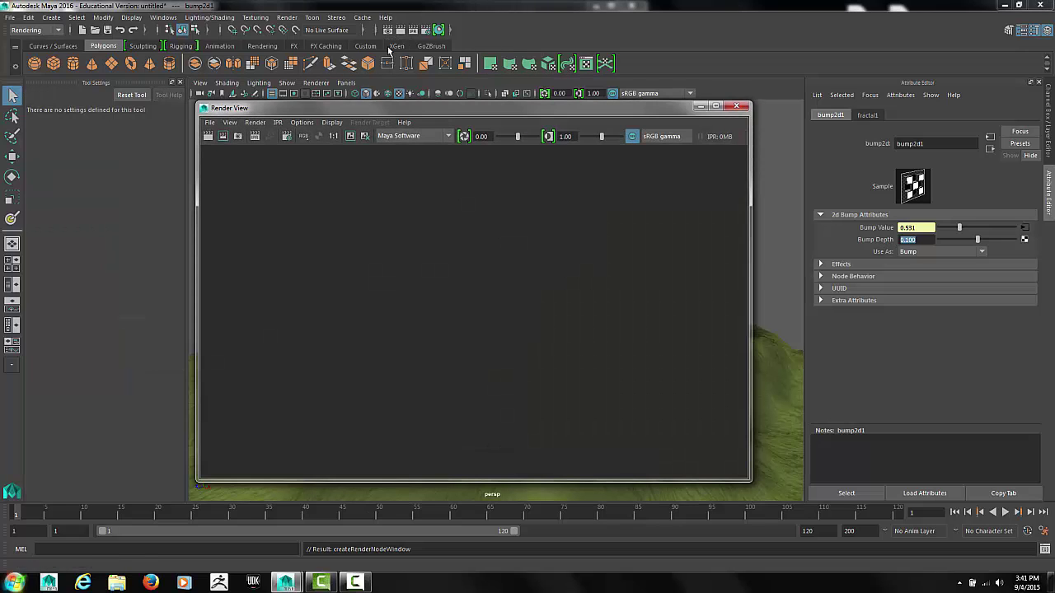
left_click(206, 136)
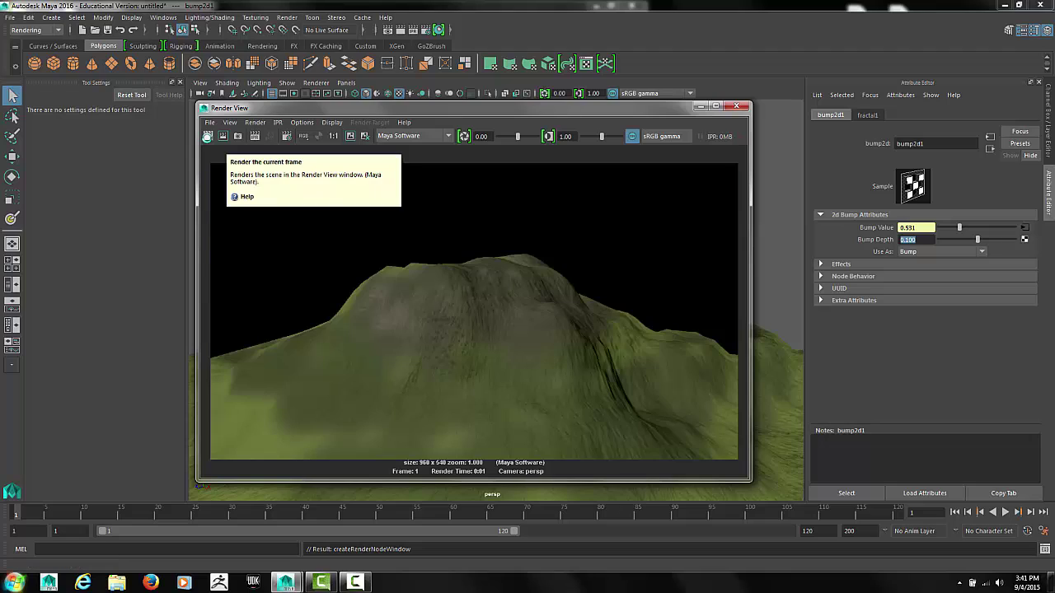